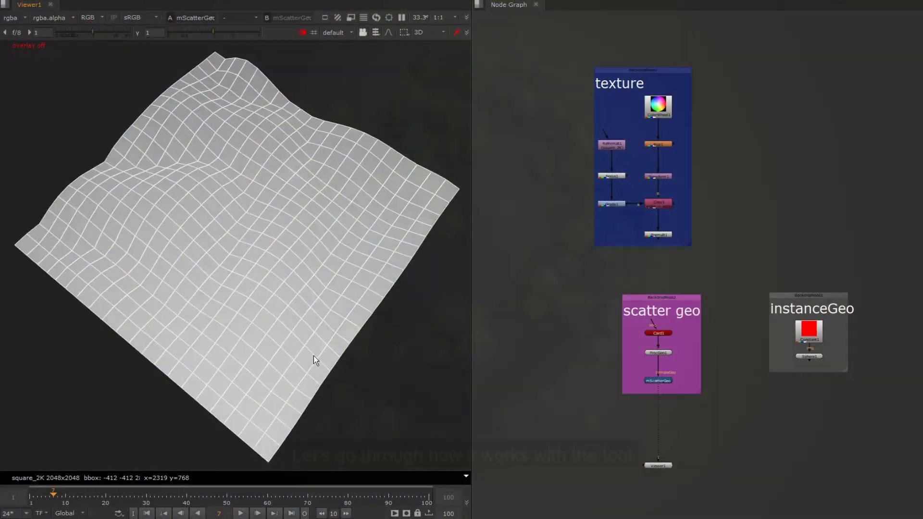
Step: View the texture's Premult1 output and inspect its alpha channel
drag(313, 355, 282, 305)
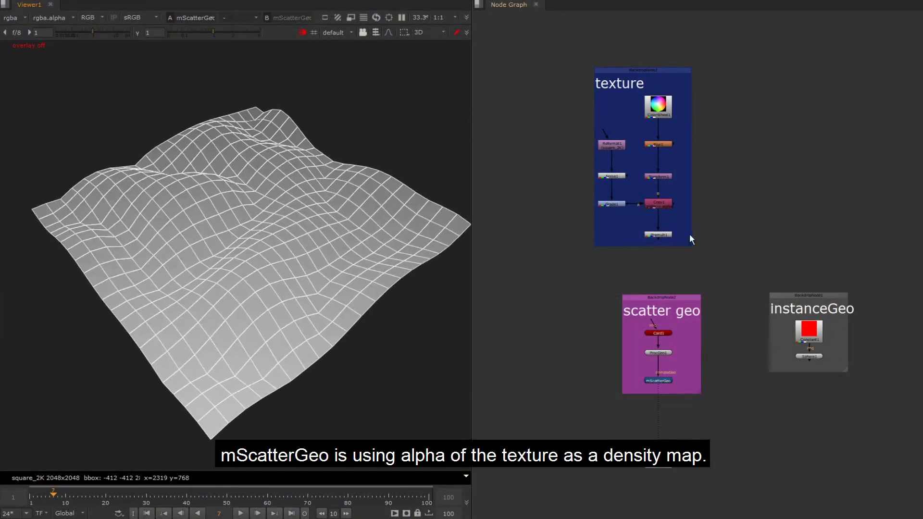
click(667, 236)
key(1)
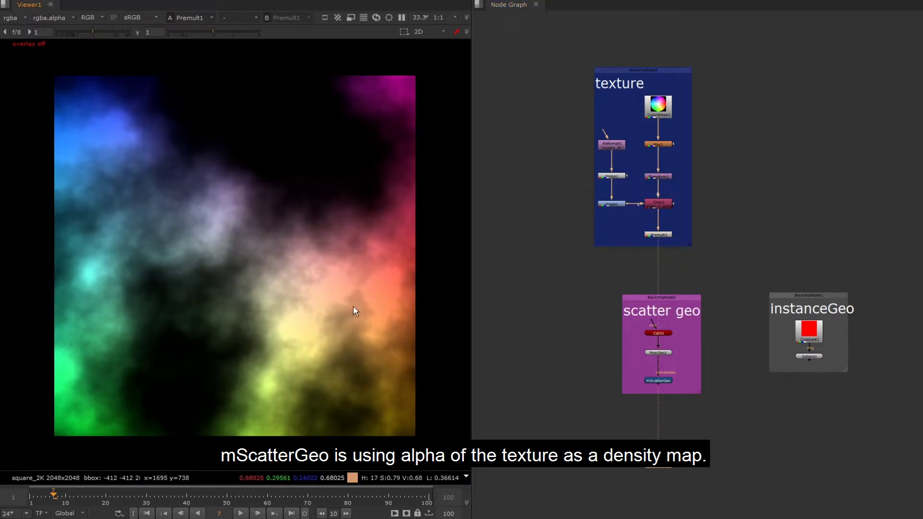
key(a)
key(a)
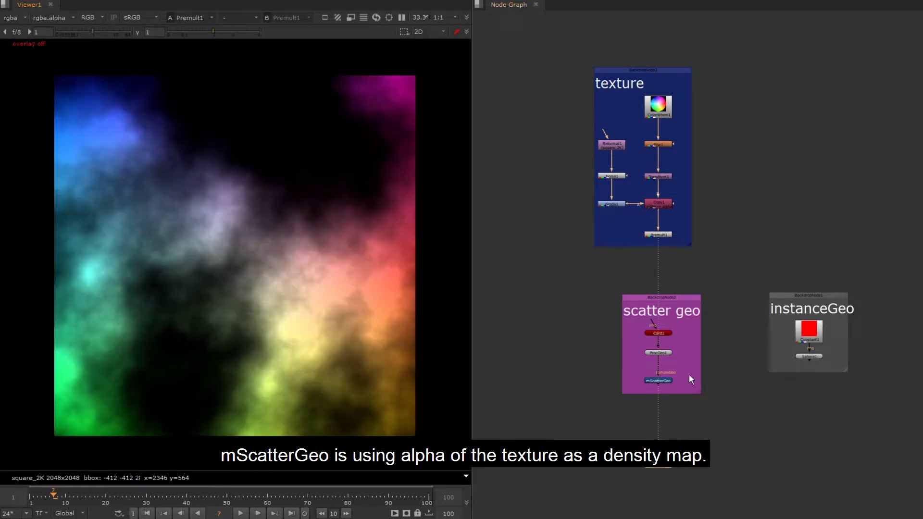
Step: Display mScatterGeo in the viewer and connect the texture's Premult1 output to Card1's image input
click(657, 380)
key(1)
drag(658, 237, 658, 235)
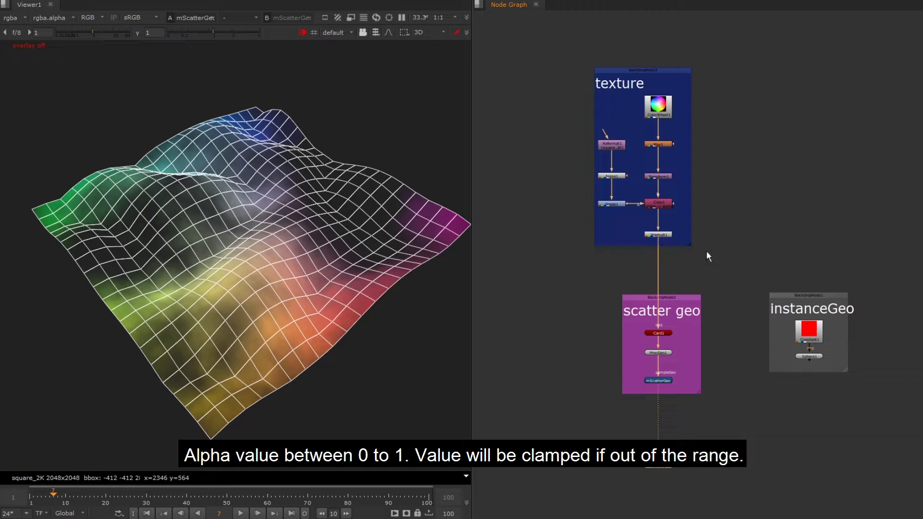
ctrl+drag(314, 367, 354, 379)
Step: Set mScatterGeo's snap type to density map (alpha) and its max instances to 1000
double_click(662, 378)
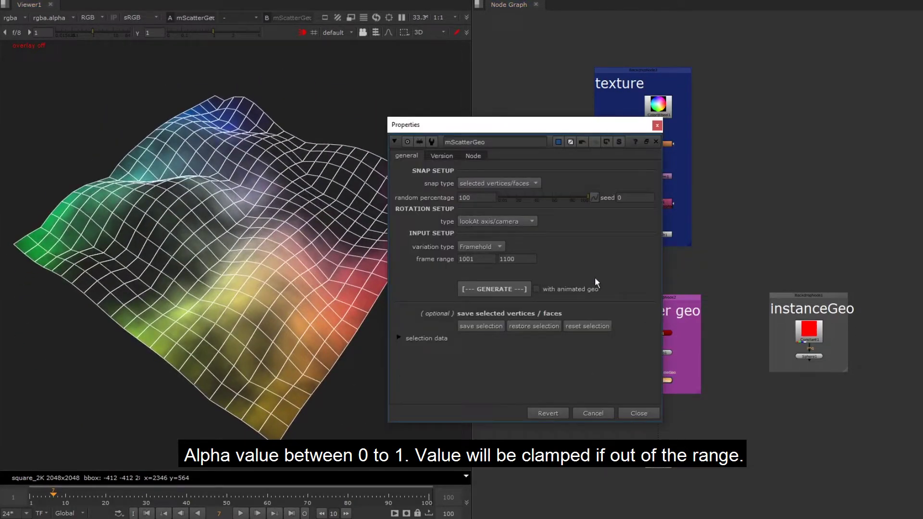
click(530, 184)
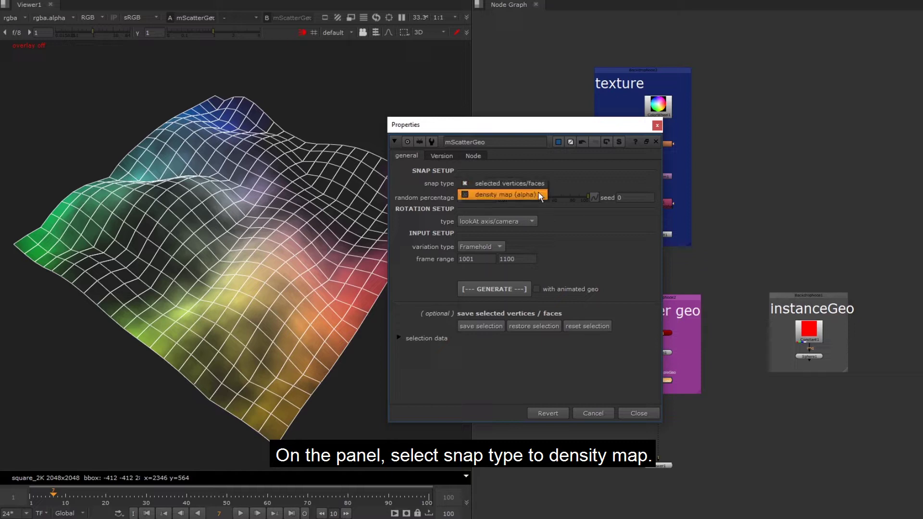
click(539, 193)
drag(484, 209, 291, 158)
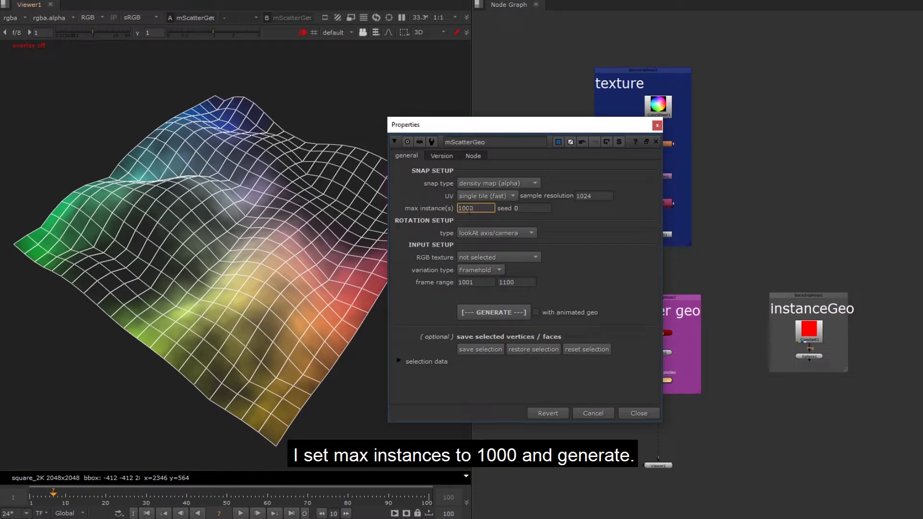
Step: Set the rotation type to vertices/faces normal and generate the scattered instances
click(505, 232)
click(512, 245)
click(495, 312)
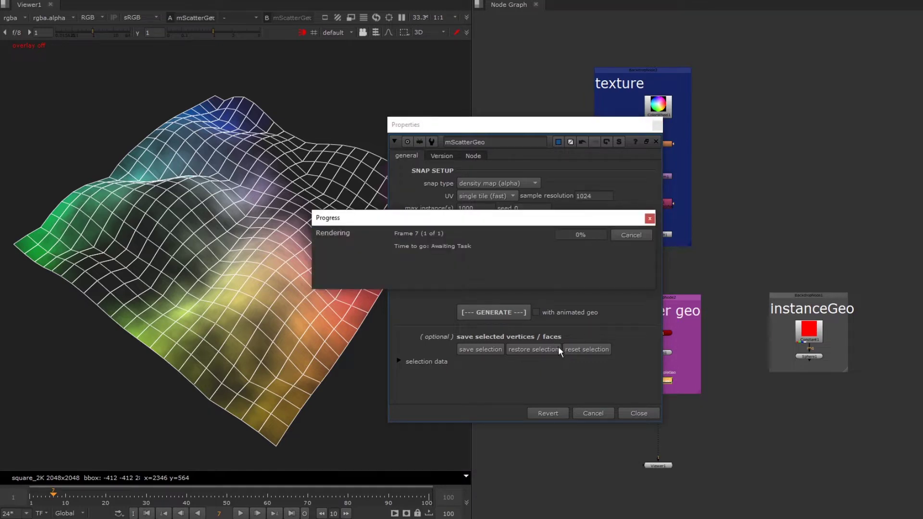
click(641, 412)
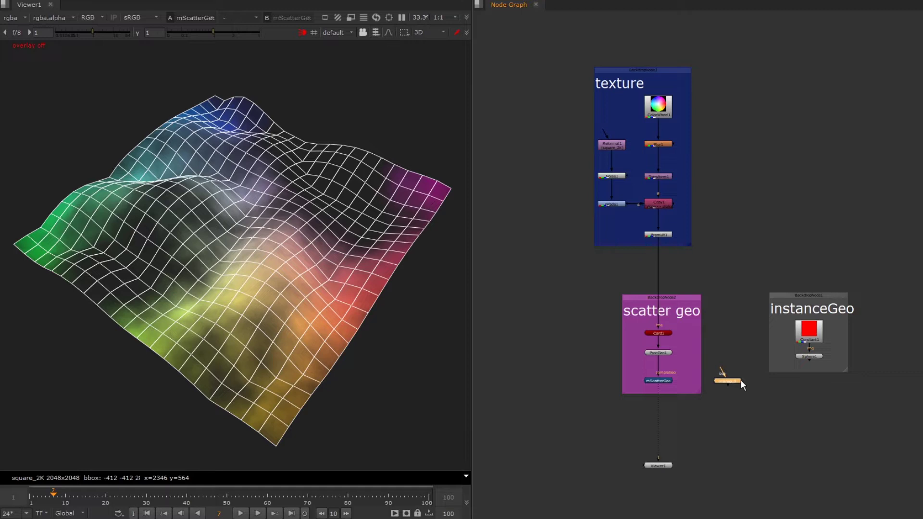
Step: Connect the generated mSnap_0 node to Sphere1 and add a Scene node below it
drag(799, 353, 800, 355)
drag(770, 387, 801, 387)
click(756, 407)
key(Tab)
text(scene)
key(Return)
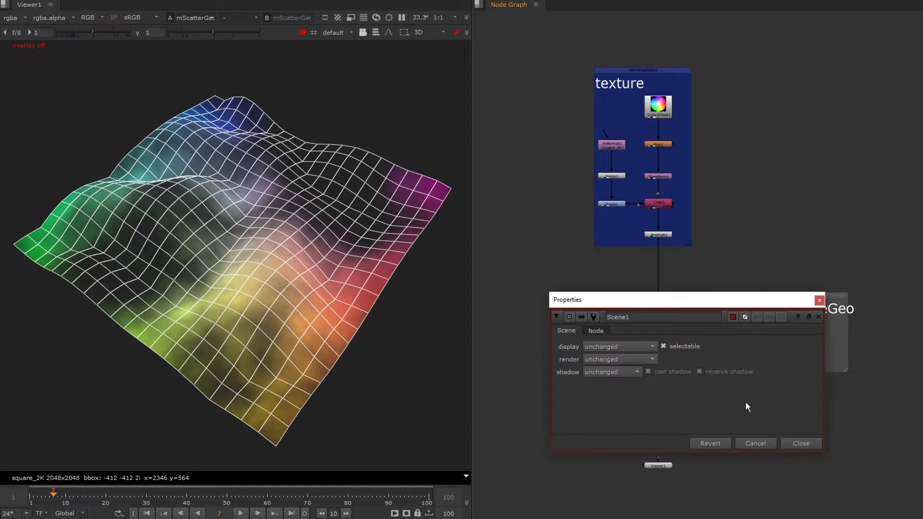
Step: Connect the displaced card geometry and mSnap_0 to Scene1, and view the scattered result from several angles
drag(760, 297, 730, 77)
drag(746, 392, 660, 353)
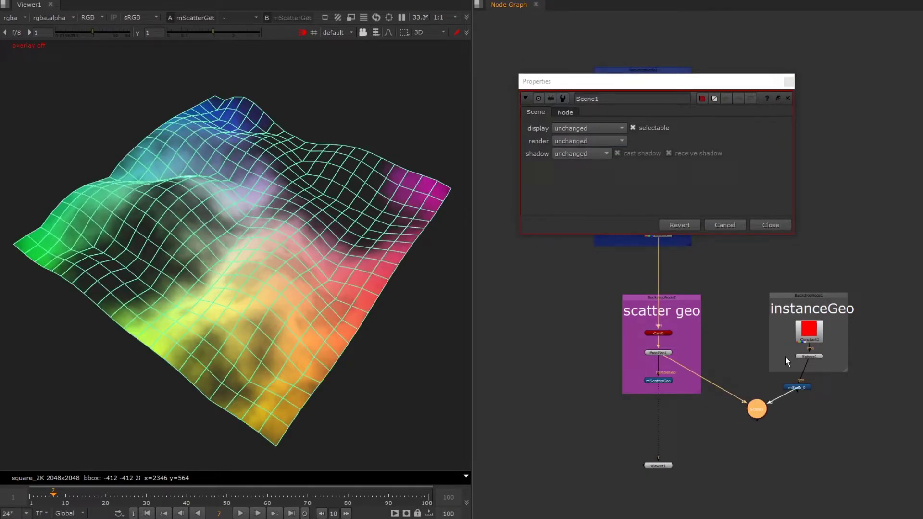
drag(785, 356, 799, 387)
key(1)
click(771, 226)
click(344, 383)
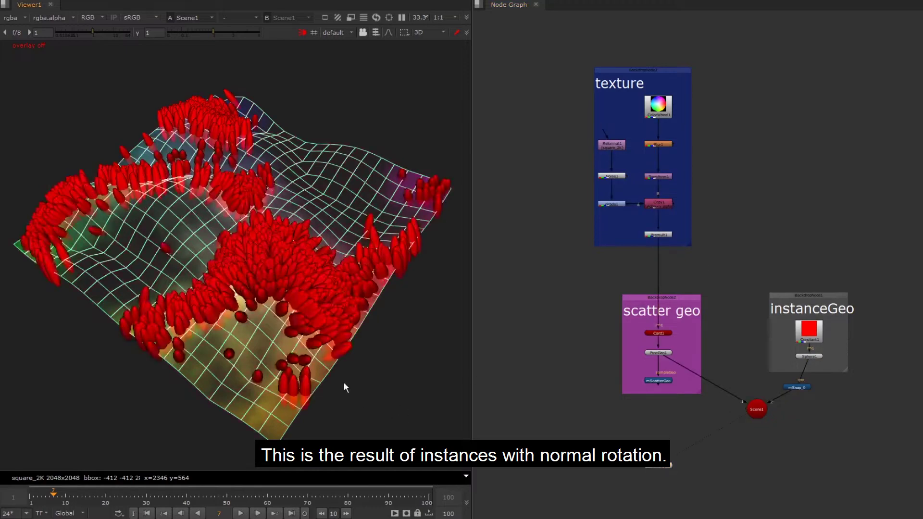
ctrl+drag(343, 383, 490, 447)
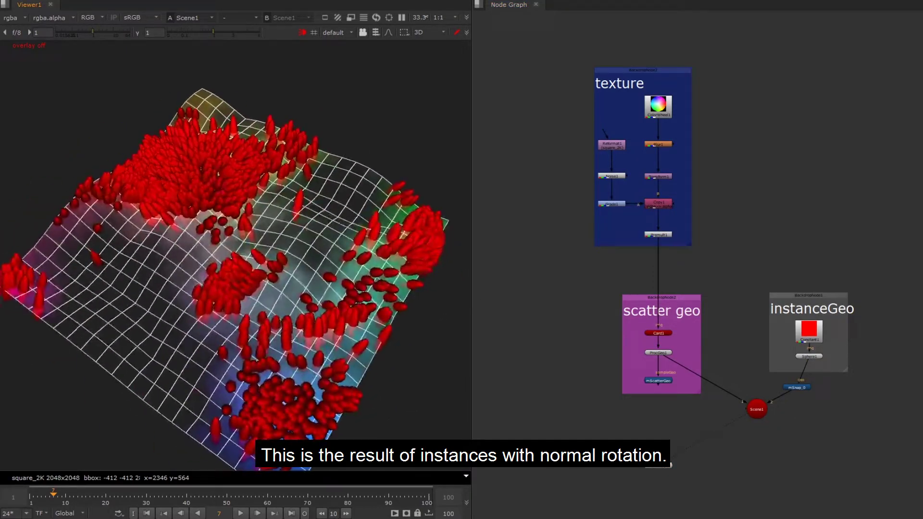
ctrl+drag(451, 288, 324, 303)
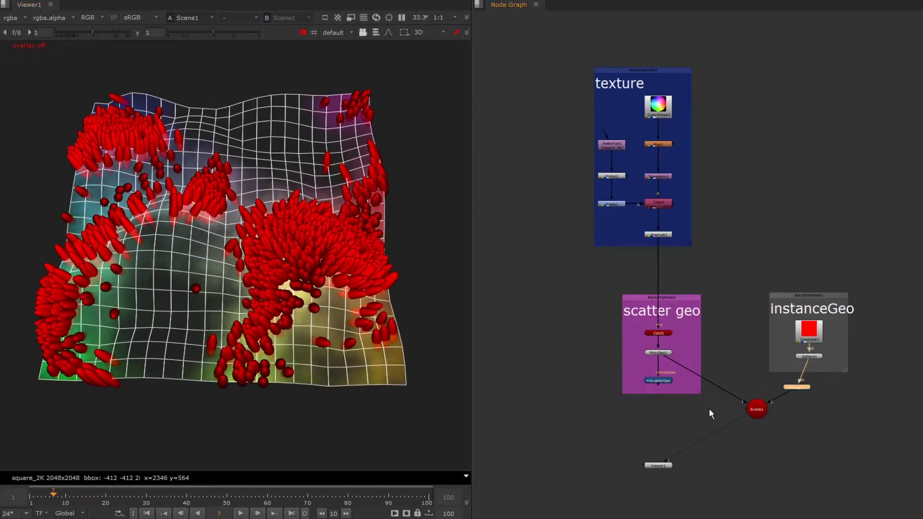
Step: Delete the generated mSnap_0 node and display mScatterGeo in the viewer
key(Delete)
drag(698, 417, 617, 369)
key(1)
Step: Set mScatterGeo's RGB texture to sample unpremult RGB and generate the instances again
double_click(653, 381)
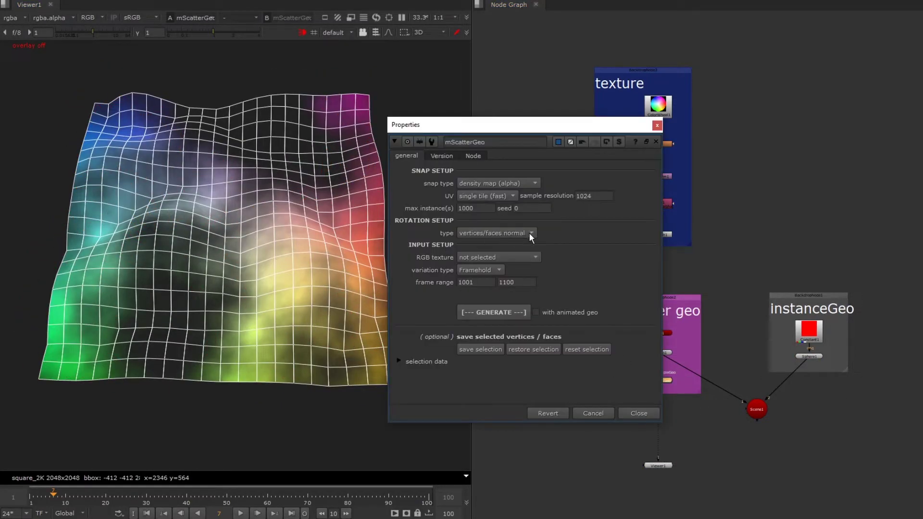
click(535, 256)
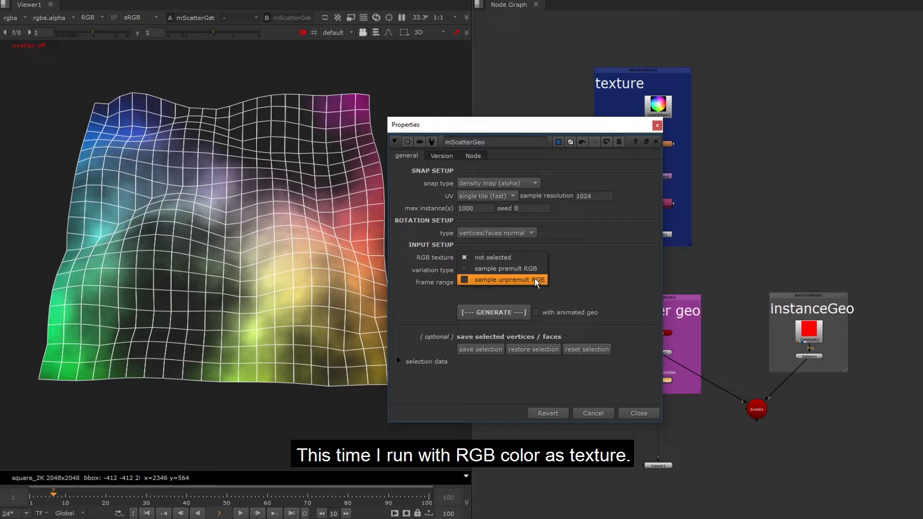
click(535, 278)
click(509, 313)
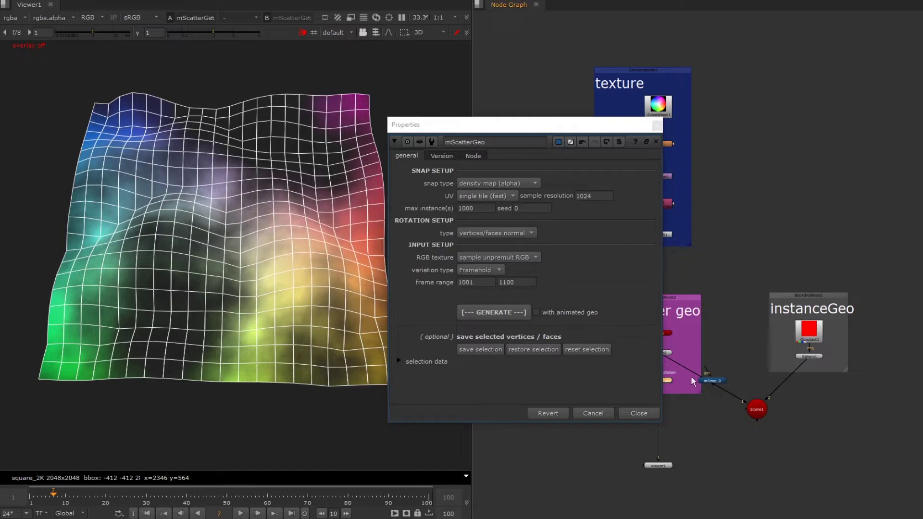
Step: Insert the new mSnap_0 node between Sphere1 and Scene1 and view the coloured instances in Scene1
drag(709, 380, 779, 381)
click(758, 407)
key(1)
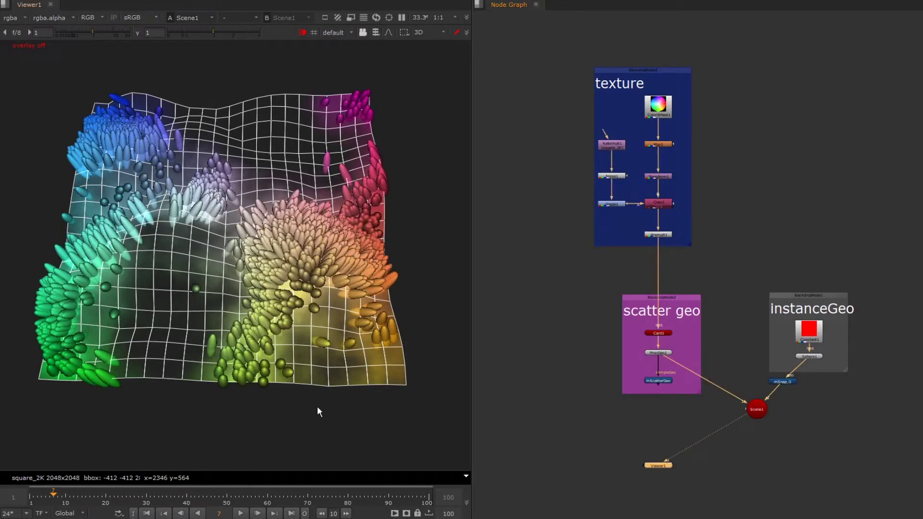
ctrl+drag(313, 379, 222, 287)
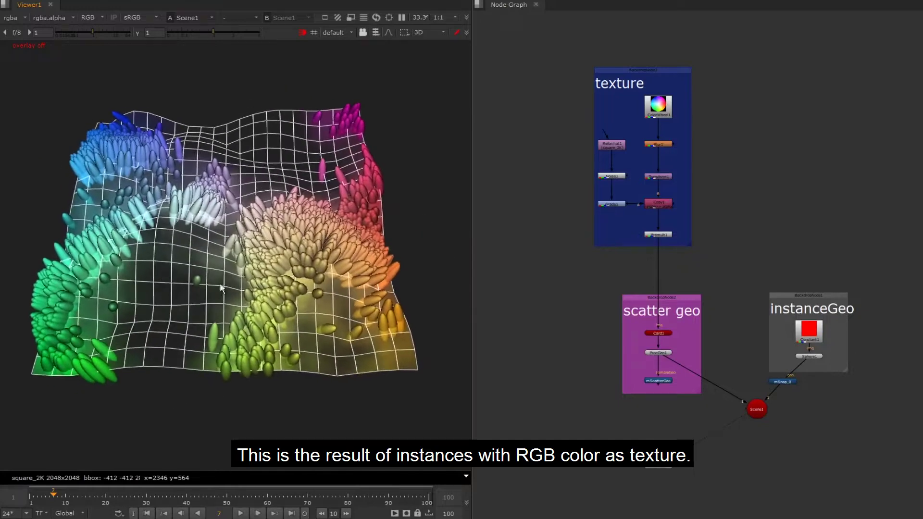
ctrl+drag(338, 359, 343, 361)
Step: Remove mSnap_0 from between Sphere1 and Scene1 and switch the viewer back to mScatterGeo
click(783, 381)
key(Delete)
click(660, 380)
key(1)
Step: Generate the instances from mScatterGeo with animated geo over the frame range 1-100
double_click(661, 380)
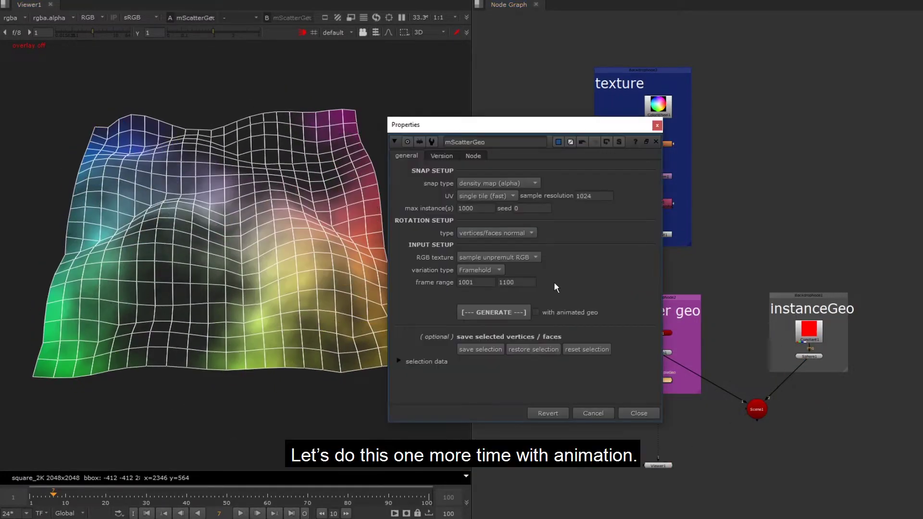
click(500, 313)
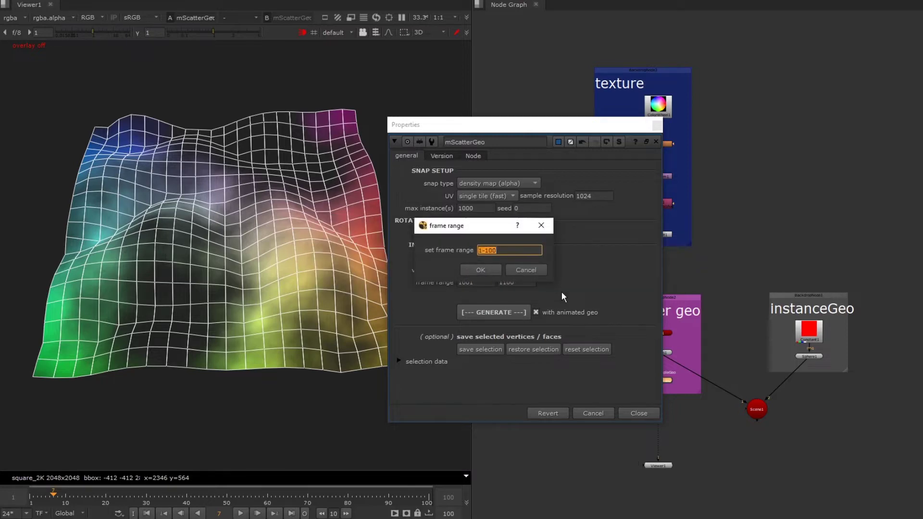
click(492, 268)
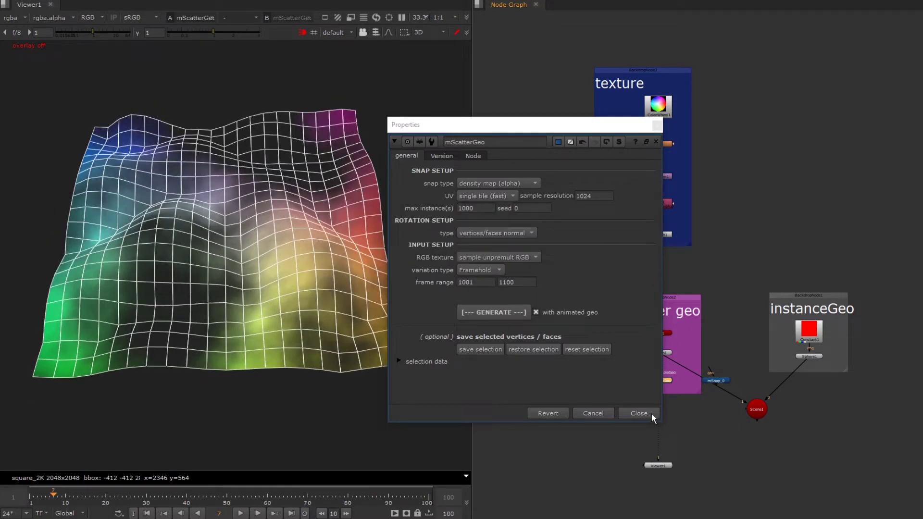
click(651, 413)
Step: Insert the animated mSnap_0 node between Sphere1 and Scene1, view Scene1, and move to frame 1
drag(721, 381, 789, 384)
drag(658, 423, 757, 410)
drag(63, 494, 17, 482)
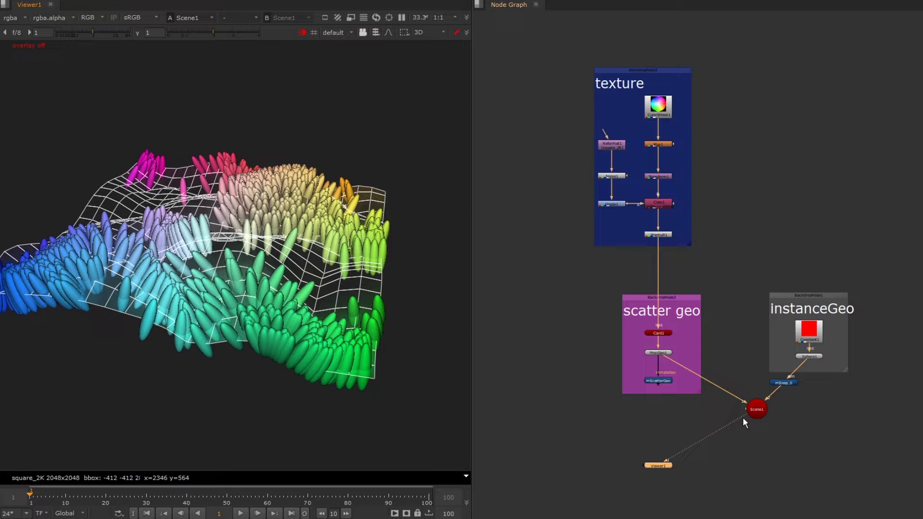
Step: Examine the generation settings listed in mSnap_0's info and scrub the animation to frame 75
double_click(783, 382)
drag(302, 156, 525, 88)
click(473, 116)
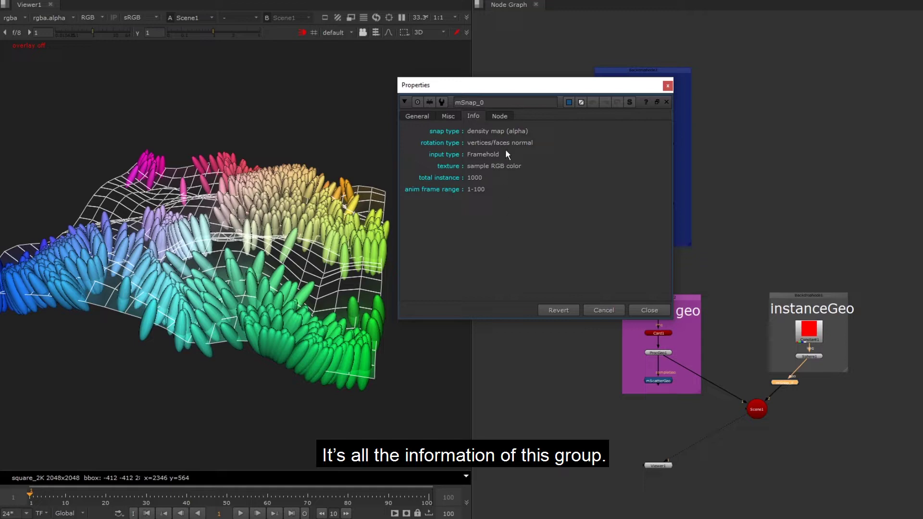
ctrl+drag(307, 331, 221, 389)
drag(212, 492, 327, 490)
Step: Turn on the snap axis display for mSnap_0 and disconnect Sphere1 from its geo input
click(448, 116)
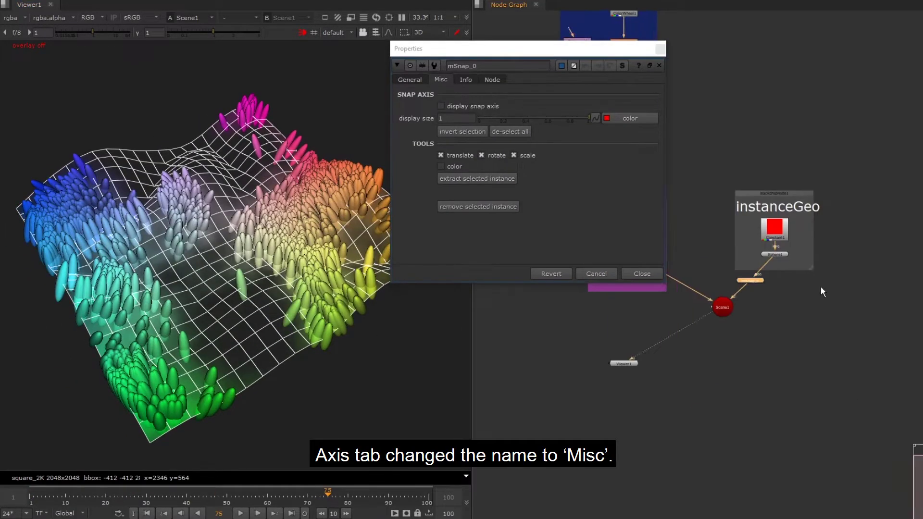
click(440, 106)
scroll(841, 279, up, 3)
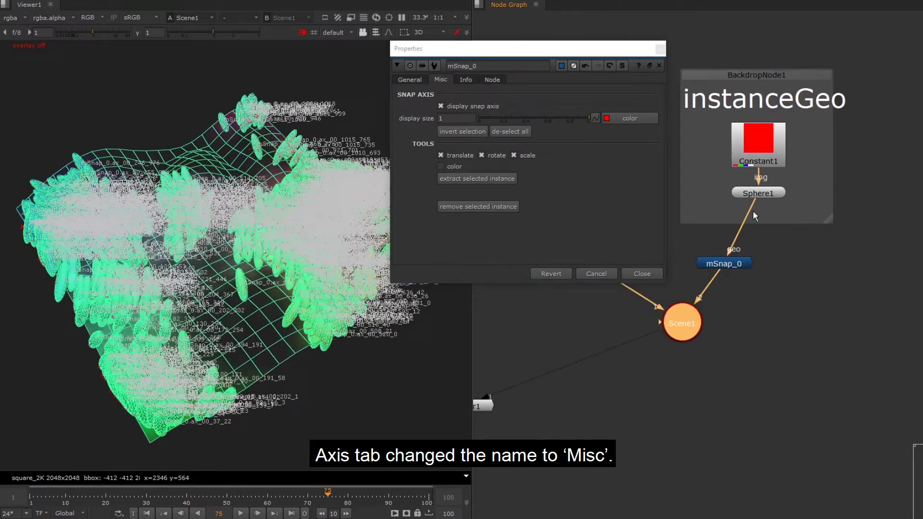
scroll(327, 336, up, 5)
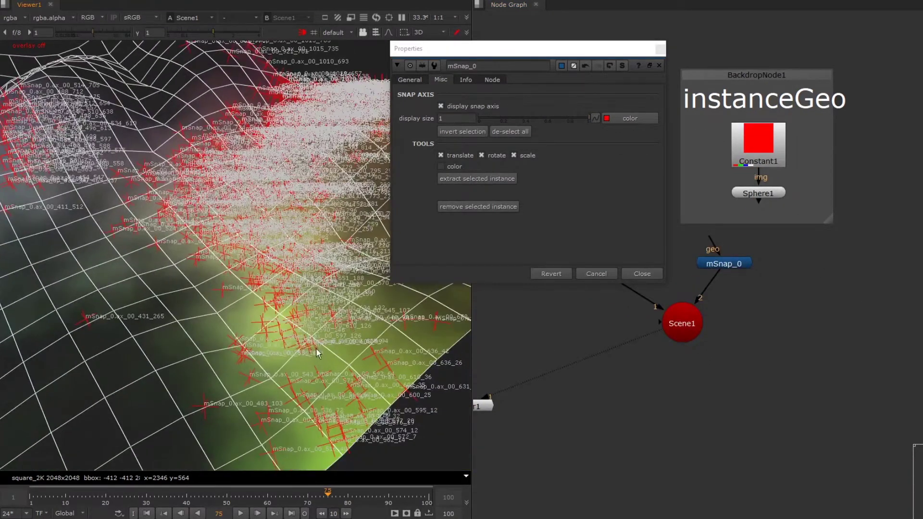
Step: Extract three selected mSnap_0 instances with the color option enabled and inspect the resulting Multiply nodes
shift+click(404, 322)
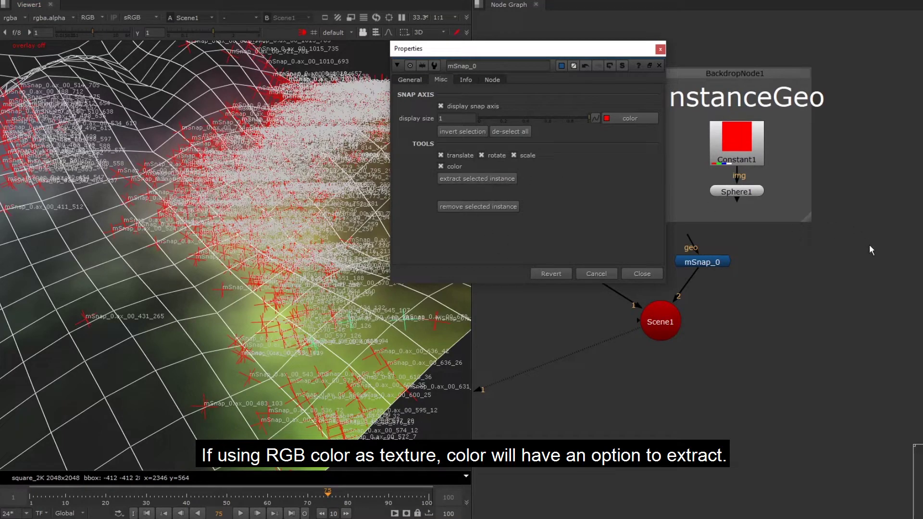
double_click(779, 261)
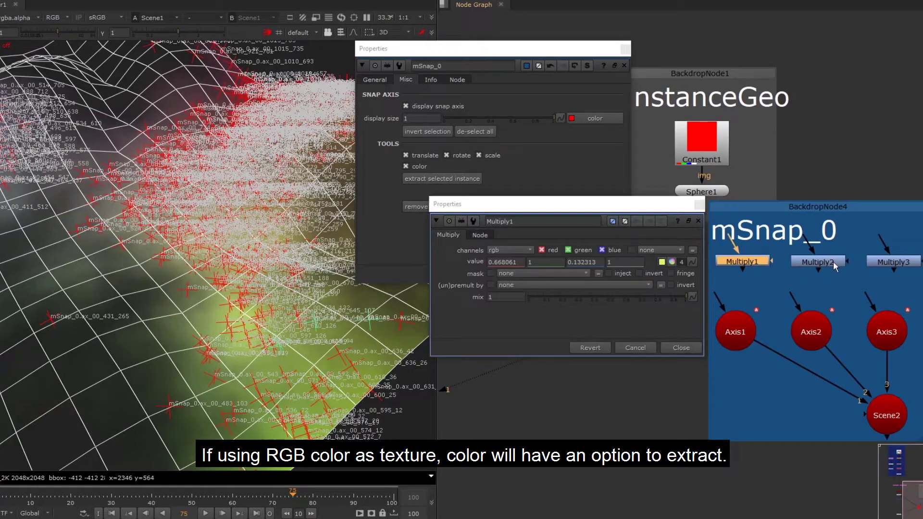
double_click(860, 262)
double_click(870, 262)
click(809, 347)
click(734, 348)
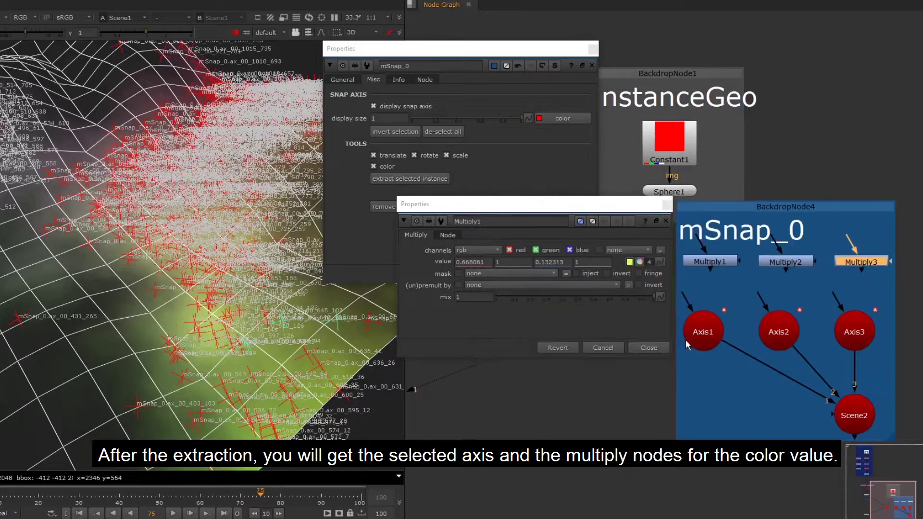
click(658, 348)
Step: Move the extracted mSnap_0 backdrop to make room and add a Constant node with its color set to 1
middle_drag(854, 207, 852, 174)
scroll(853, 174, down, 3)
drag(845, 179, 882, 274)
key(Tab)
text(const)
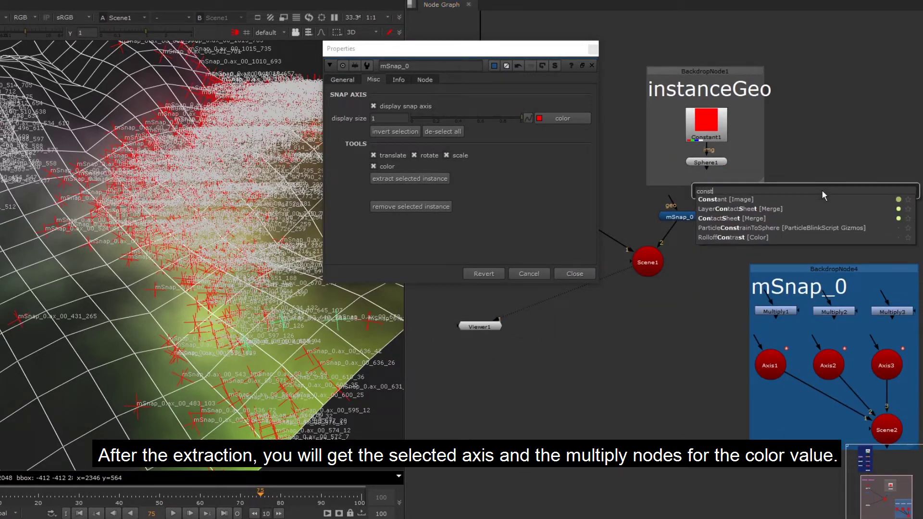
key(Return)
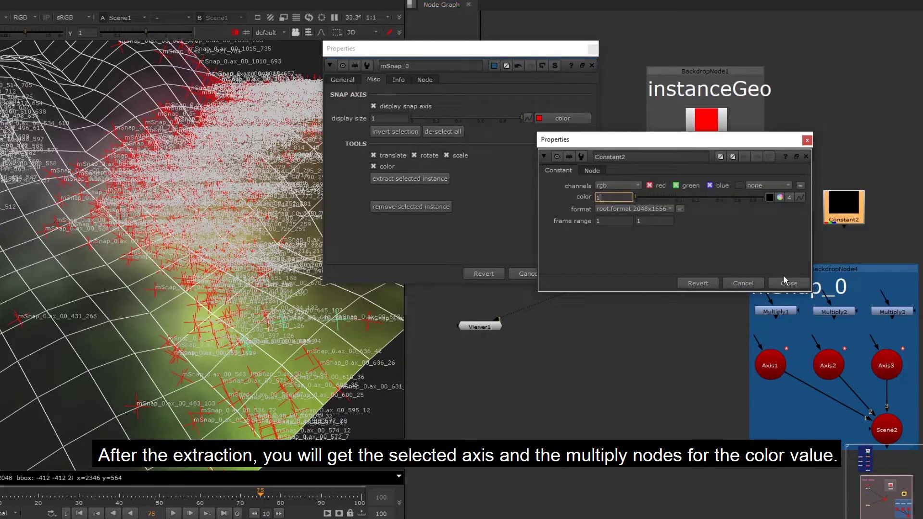
click(785, 280)
Step: Connect Multiply1, Multiply2 and Multiply3 to Constant2 and view each one's colour
drag(767, 294, 782, 207)
click(777, 311)
key(1)
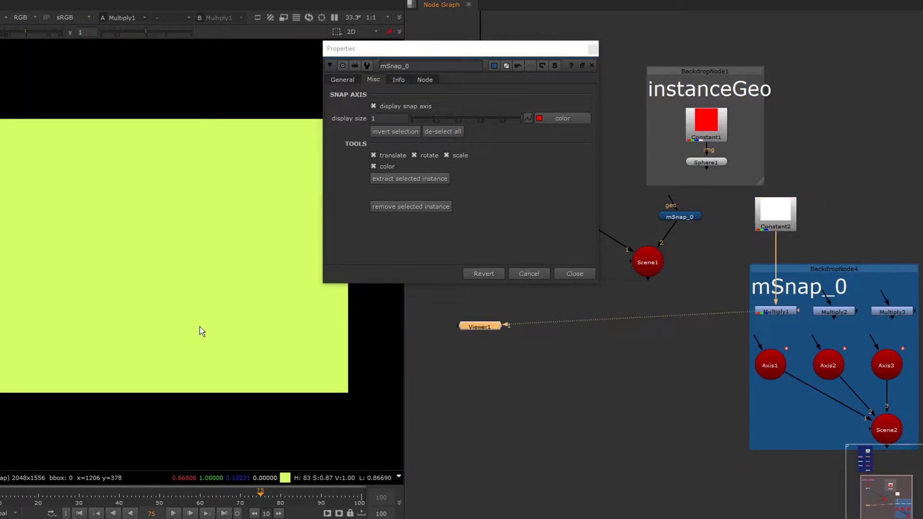
click(833, 311)
key(1)
drag(826, 297, 783, 215)
drag(885, 297, 786, 216)
click(891, 311)
key(1)
Step: Delete the extracted mSnap_0 backdrop together with its Multiply, Axis and Scene2 nodes
middle_drag(920, 257, 855, 207)
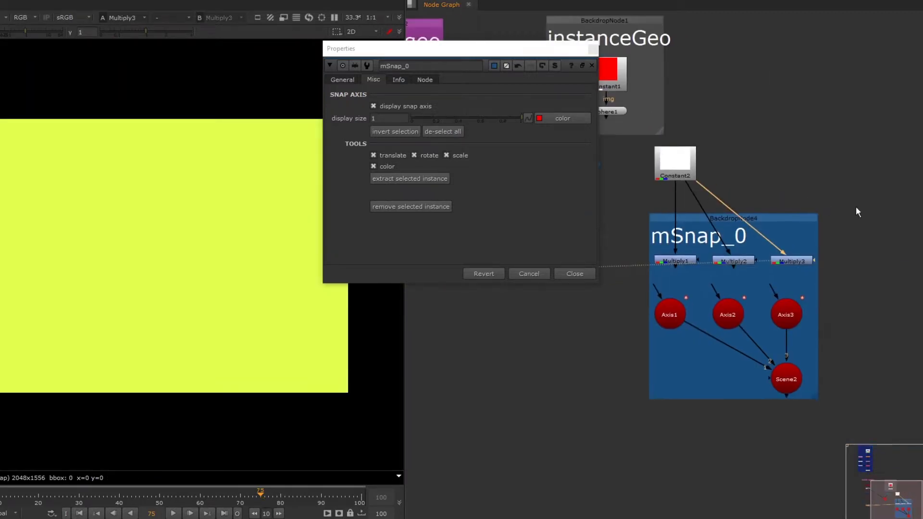
drag(855, 206, 626, 426)
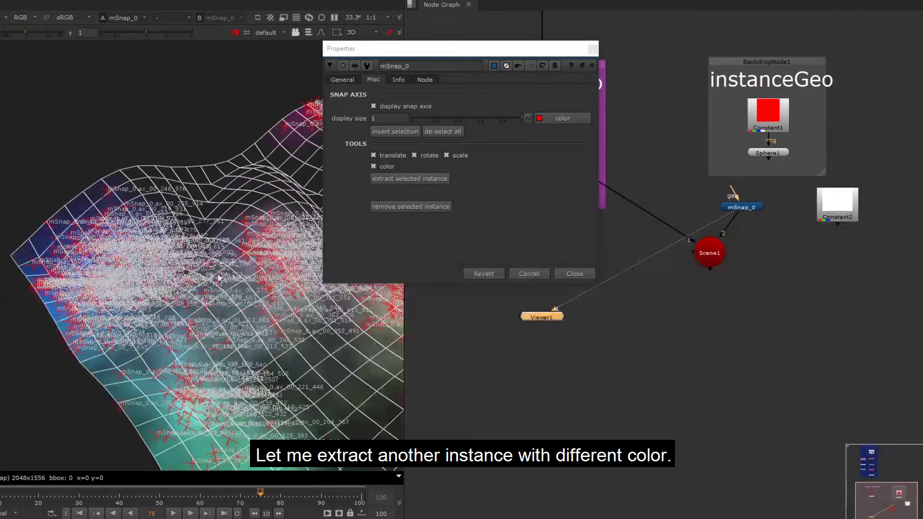
Step: Extract another mSnap_0 instance from the blue part of the surface with the color option enabled
middle_drag(218, 278, 47, 306)
click(424, 177)
middle_drag(835, 249, 750, 236)
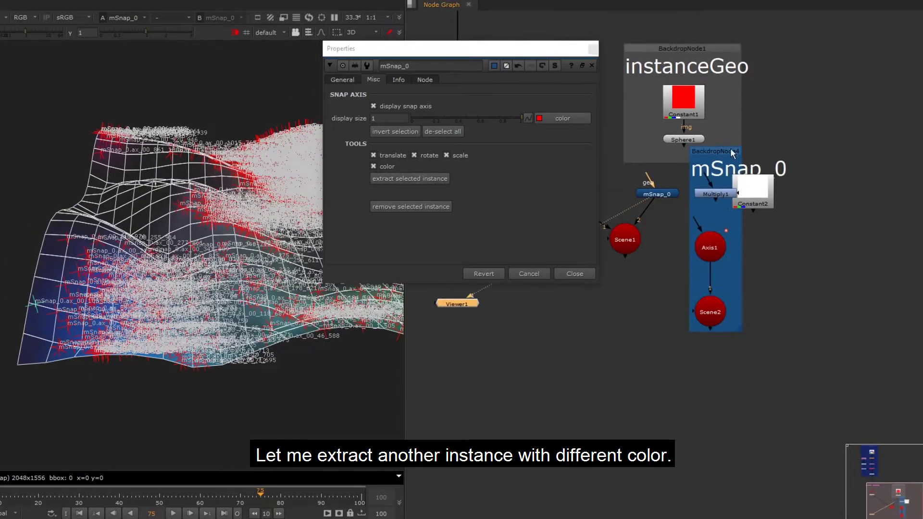
Step: Place the extracted mSnap_0 backdrop below Constant2, feeding Multiply1 from it, and view Multiply1's colour
drag(732, 152, 767, 194)
click(753, 276)
key(1)
Step: Delete Constant2 and the extracted backdrop with its Multiply, Axis and Scene nodes, and view mSnap_0 again
drag(843, 147, 688, 455)
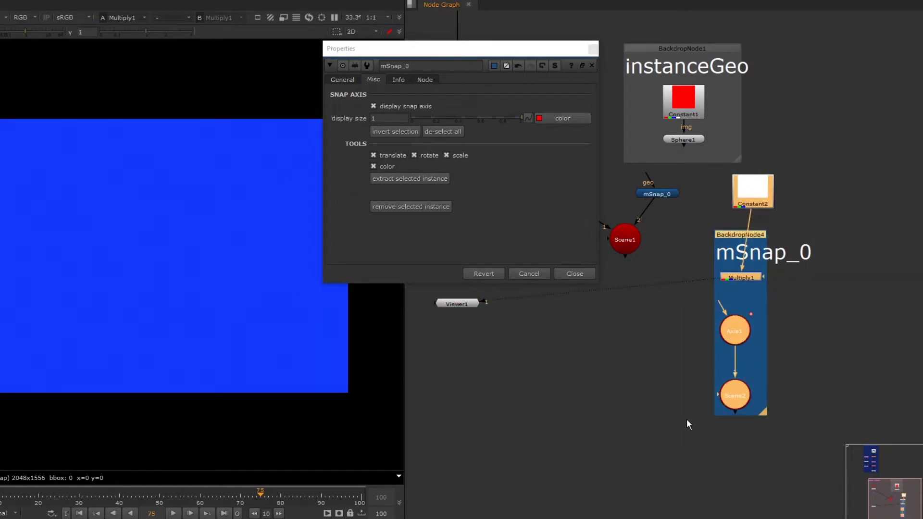
key(Delete)
middle_drag(722, 257, 771, 271)
click(740, 207)
key(1)
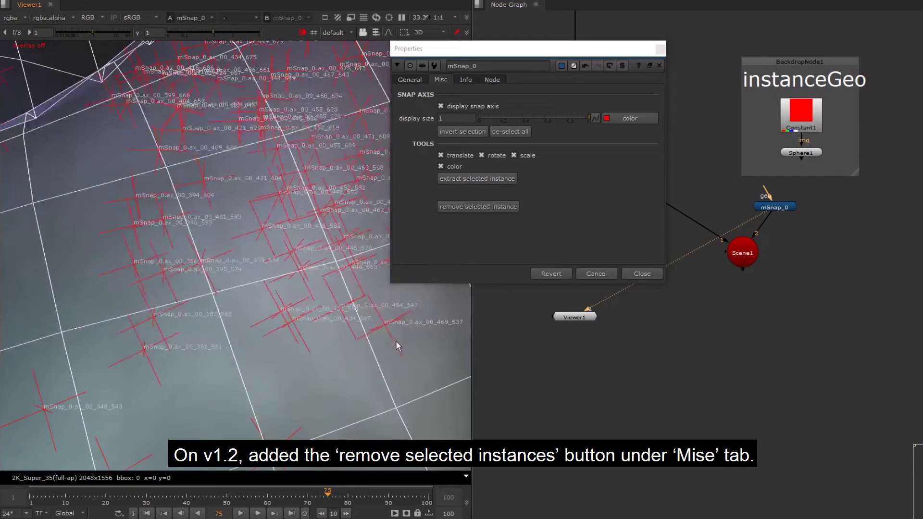
Step: Select a few unwanted mSnap_0 axes on the surface and remove the selected instances
alt+middle_drag(396, 341, 341, 348)
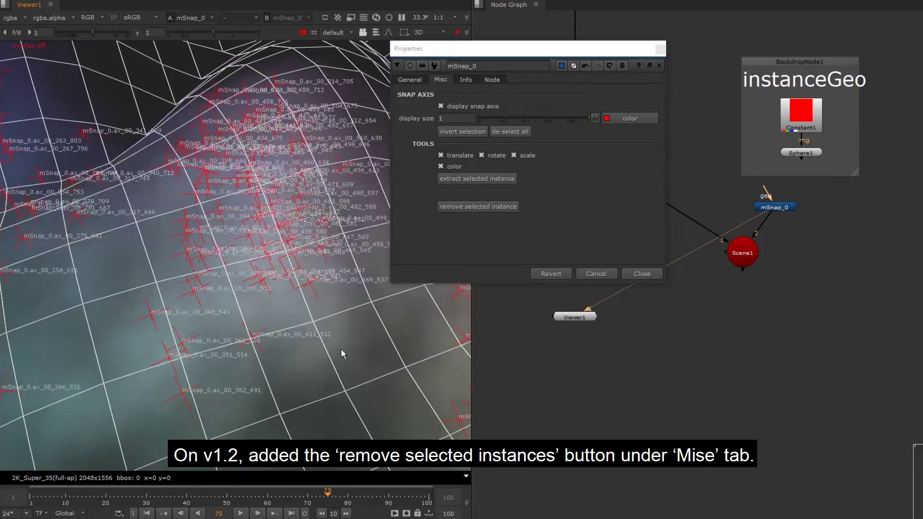
alt+drag(342, 348, 327, 312)
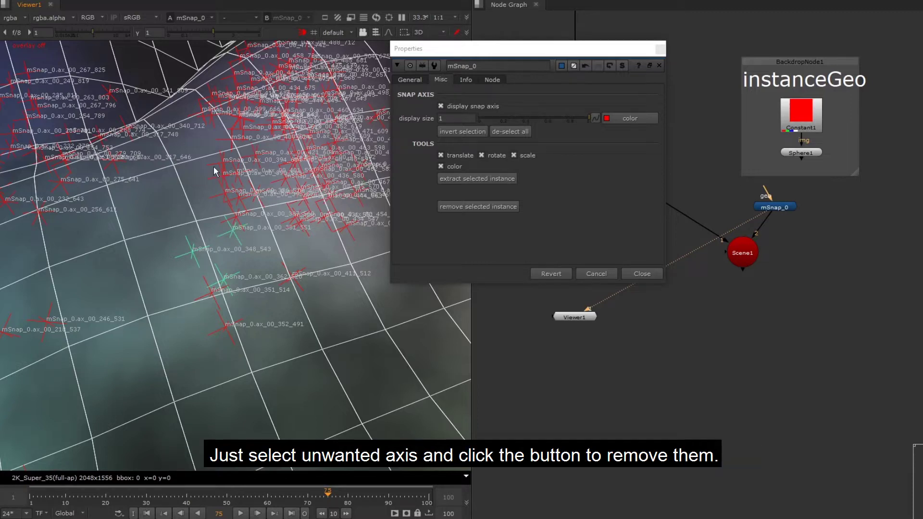
click(491, 207)
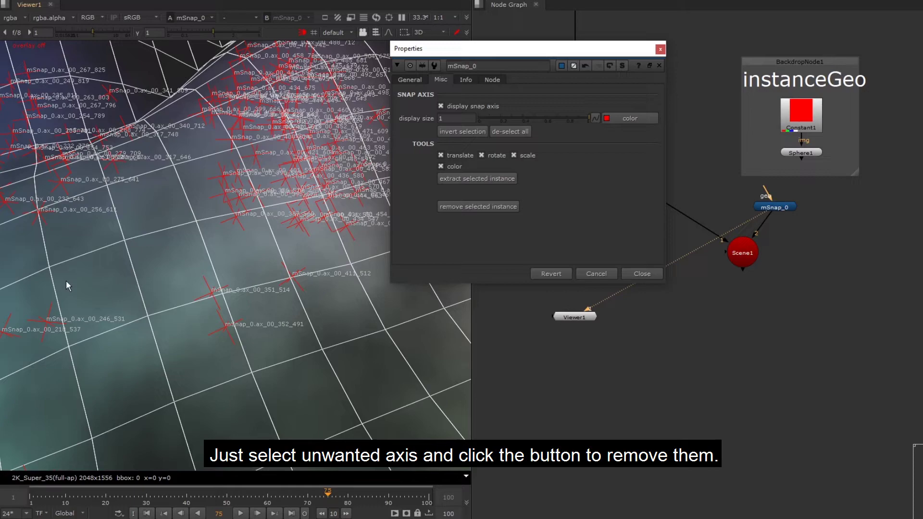
Step: Select further isolated axes scattered across the green and dark areas of the surface and remove those instances
alt+drag(51, 218, 226, 237)
alt+middle_drag(226, 237, 108, 265)
ctrl+drag(108, 264, 145, 309)
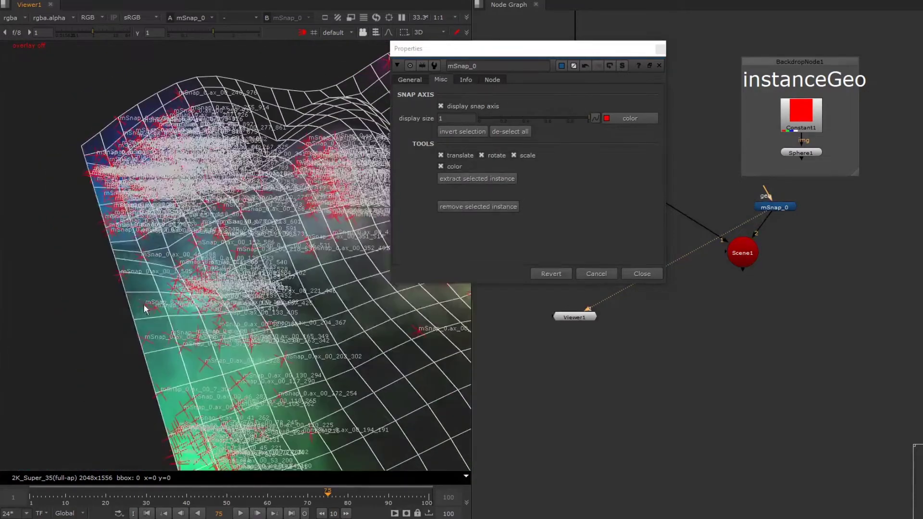
shift+click(421, 330)
alt+drag(422, 330, 318, 276)
shift+click(197, 372)
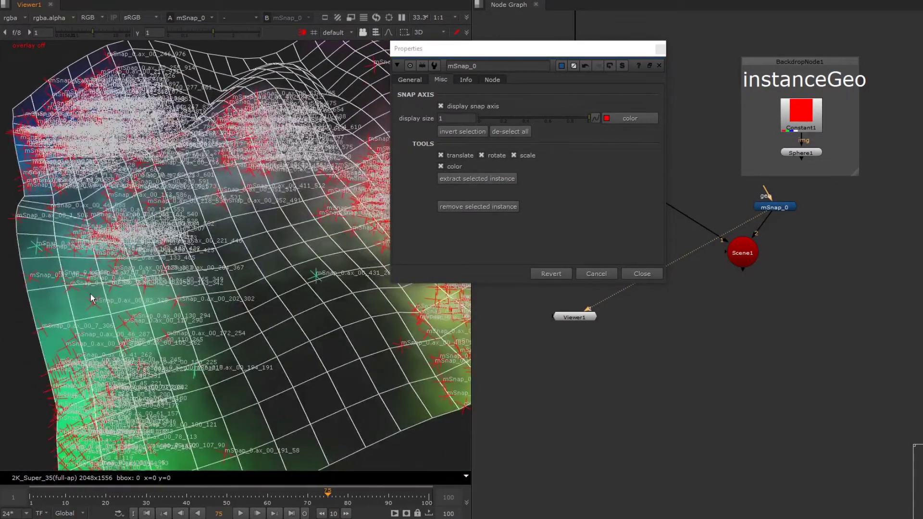
click(505, 206)
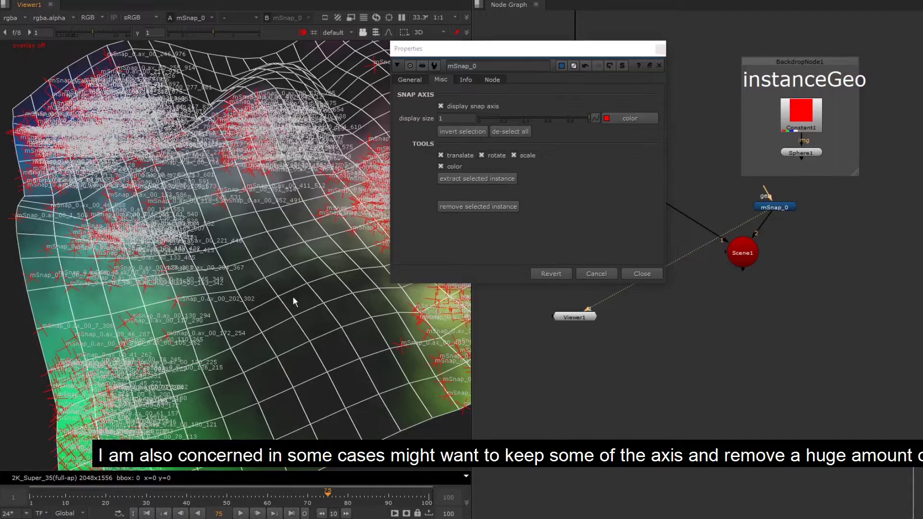
Step: Select the mSnap_0 axes worth keeping around the surface and invert the selection
ctrl+drag(295, 301, 236, 255)
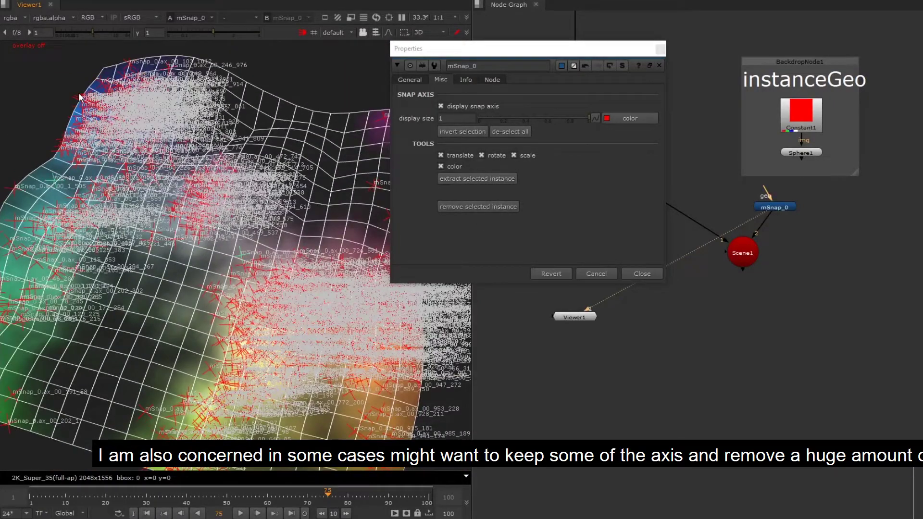
ctrl+drag(320, 182, 285, 201)
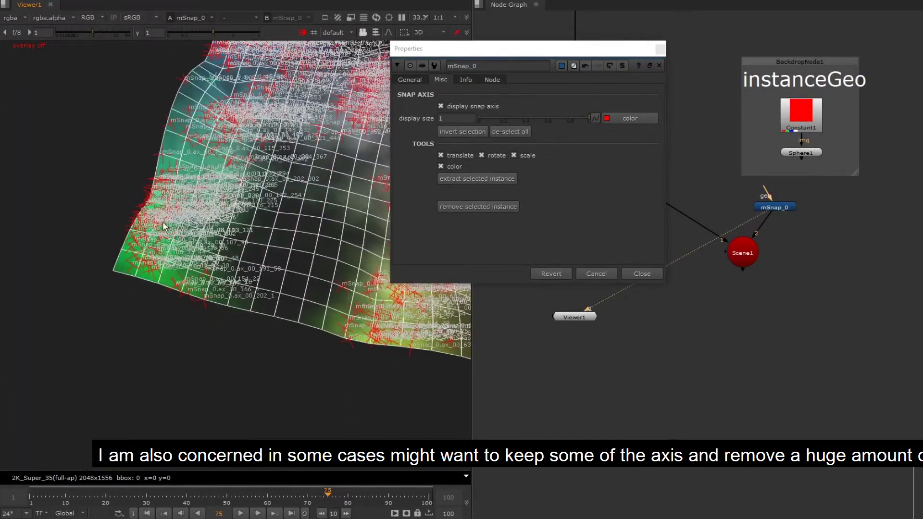
ctrl+drag(163, 226, 238, 218)
click(477, 131)
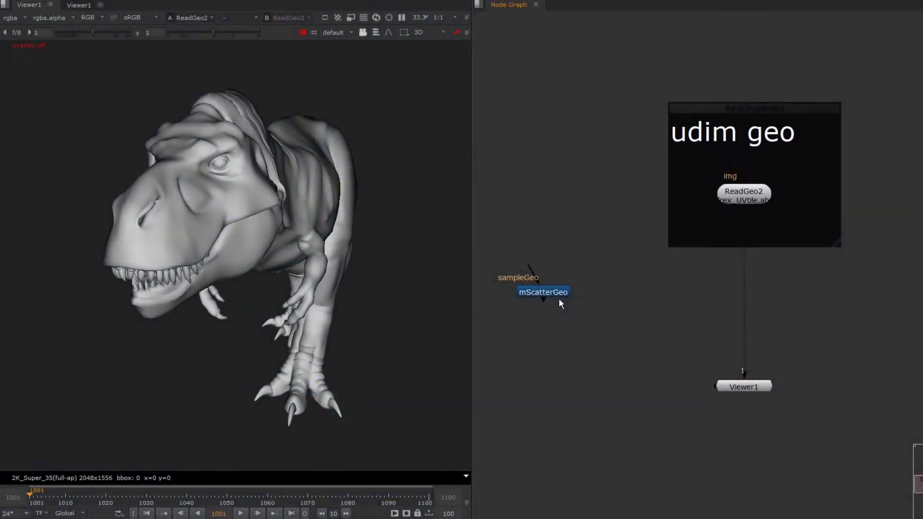
Step: Open mScatterGeo's properties and check the UV options, keeping single tile (fast)
drag(557, 295, 572, 279)
double_click(572, 280)
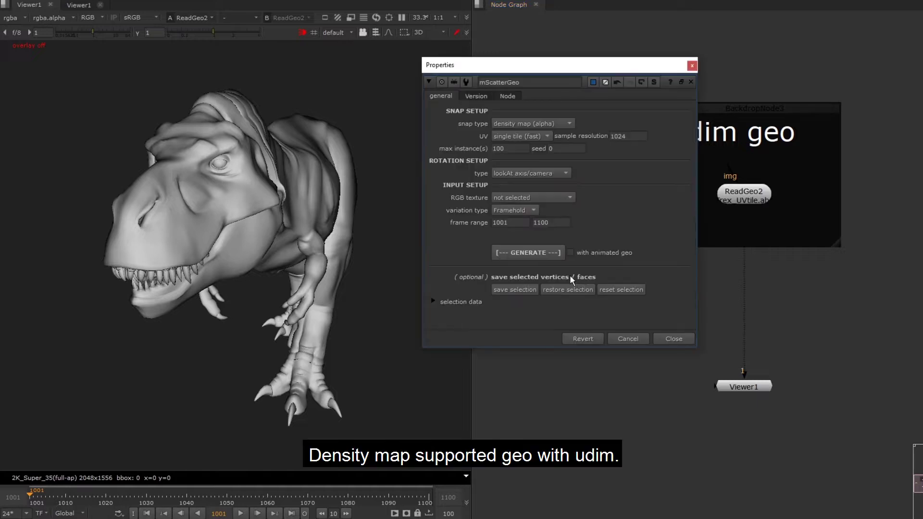
drag(619, 68, 559, 65)
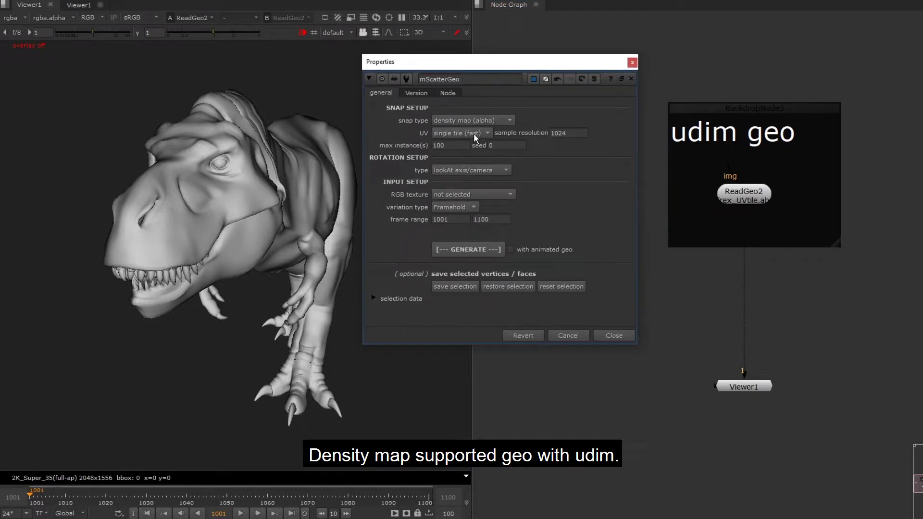
click(474, 134)
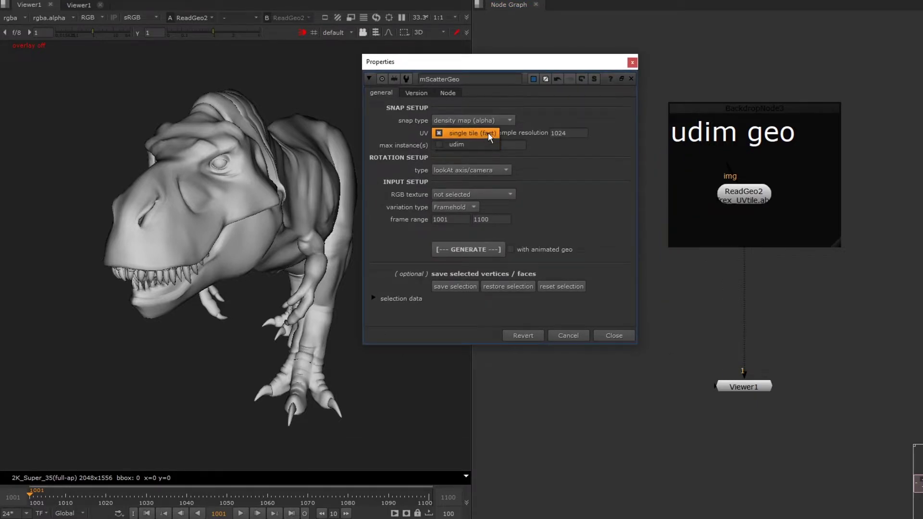
click(488, 133)
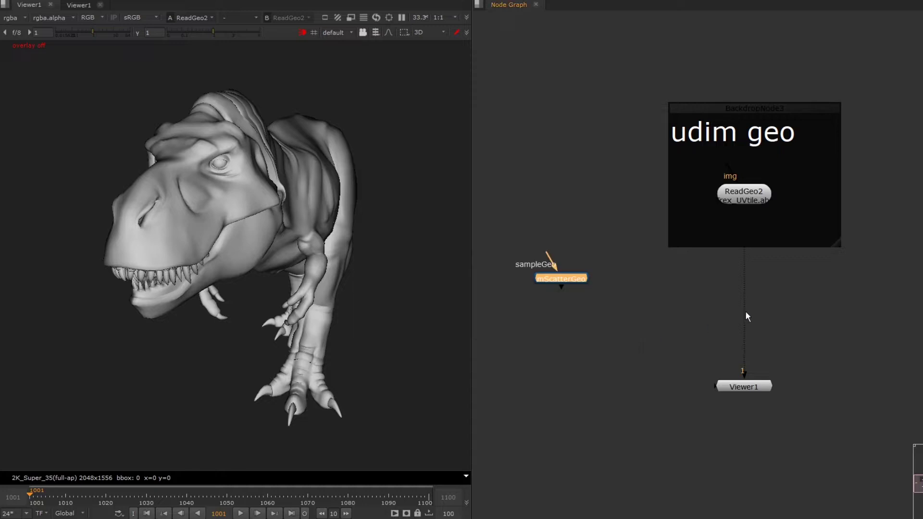
Step: Add a UVEditor node after ReadGeo2 to preview the dinosaur's UVs, and place it below the udim geo backdrop
click(744, 311)
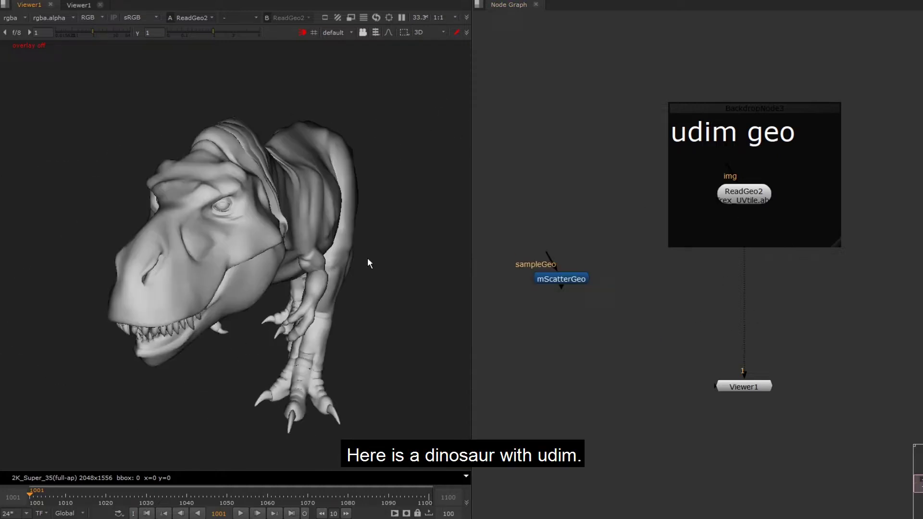
mouse_move(369, 263)
ctrl+mouse_down()
mouse_move(284, 274)
mouse_move(365, 256)
ctrl+mouse_up()
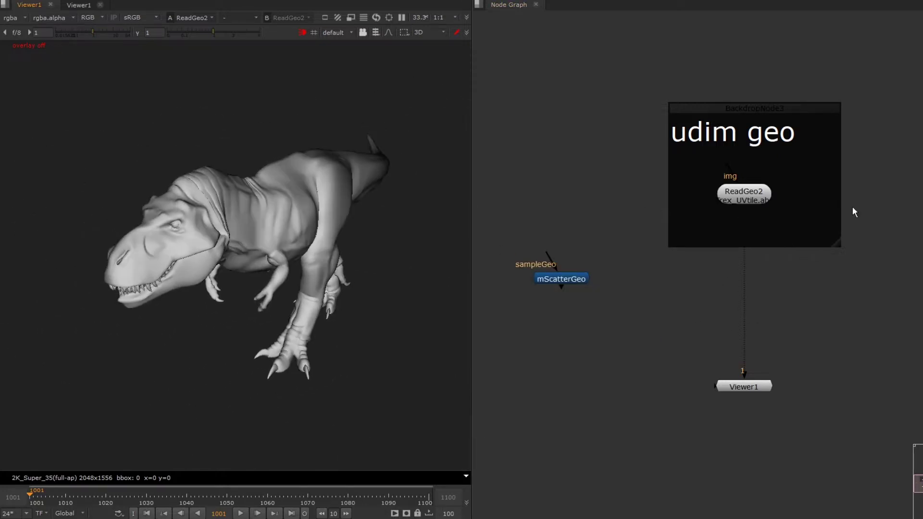
click(743, 195)
key(Tab)
text(uved)
key(Down)
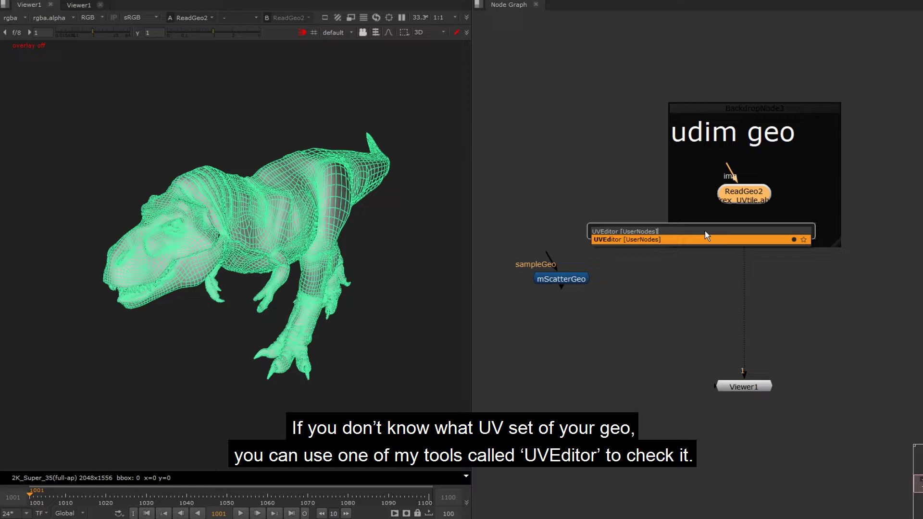
key(Return)
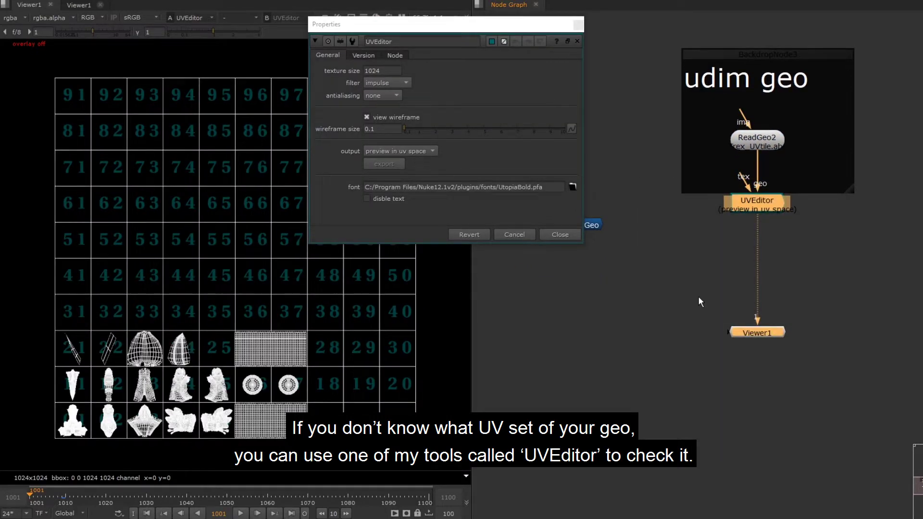
drag(771, 206, 772, 276)
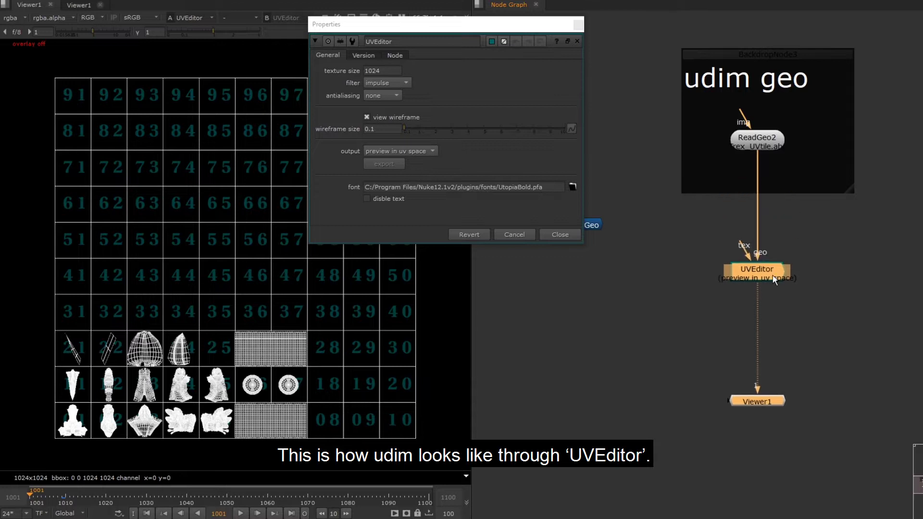
Step: Add a Sphere node beside the udim geo backdrop
middle_drag(811, 226, 737, 248)
click(847, 163)
key(Tab)
text(sphere)
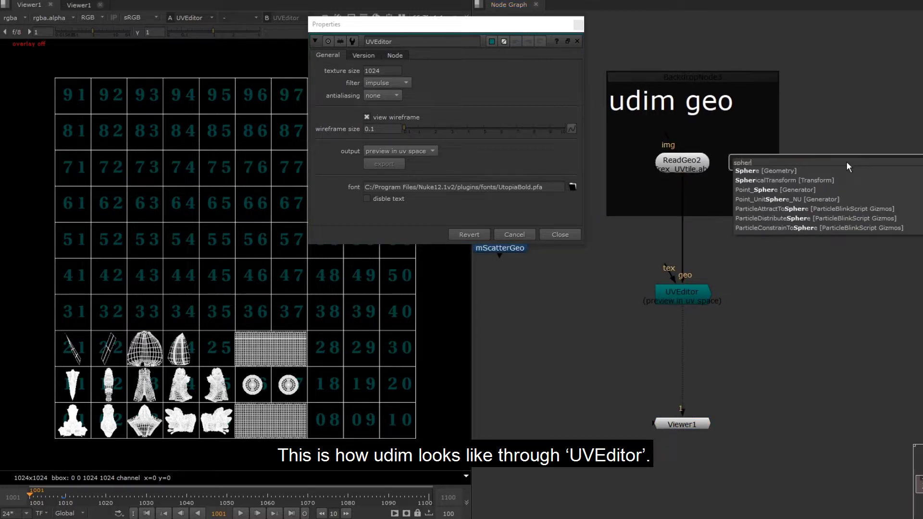
key(Down)
key(Return)
click(720, 373)
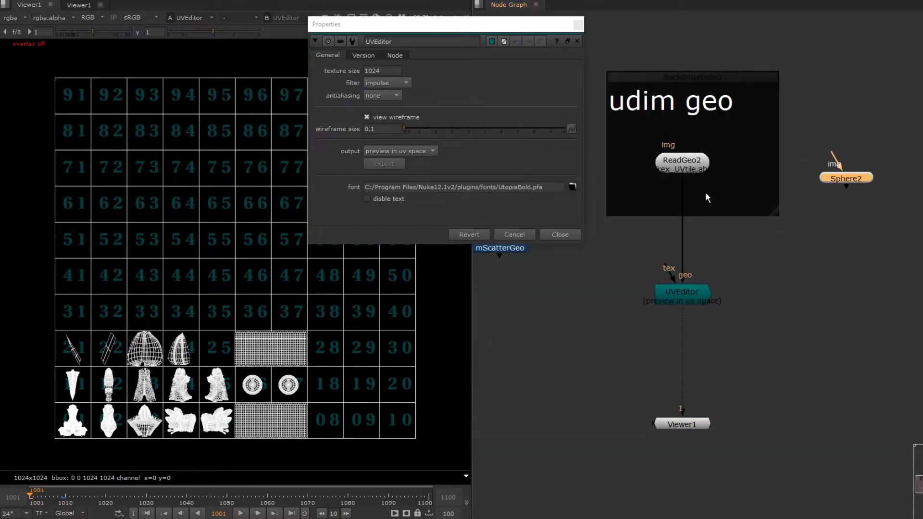
Step: Connect UVEditor's geo input to Sphere2 and examine its single-tile UV layout
drag(688, 190, 850, 193)
scroll(236, 366, up, 5)
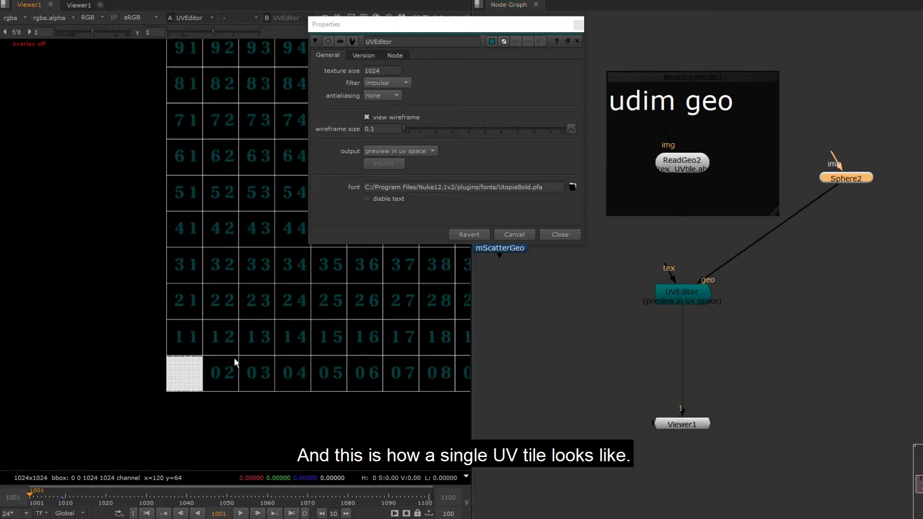
scroll(241, 343, down, 5)
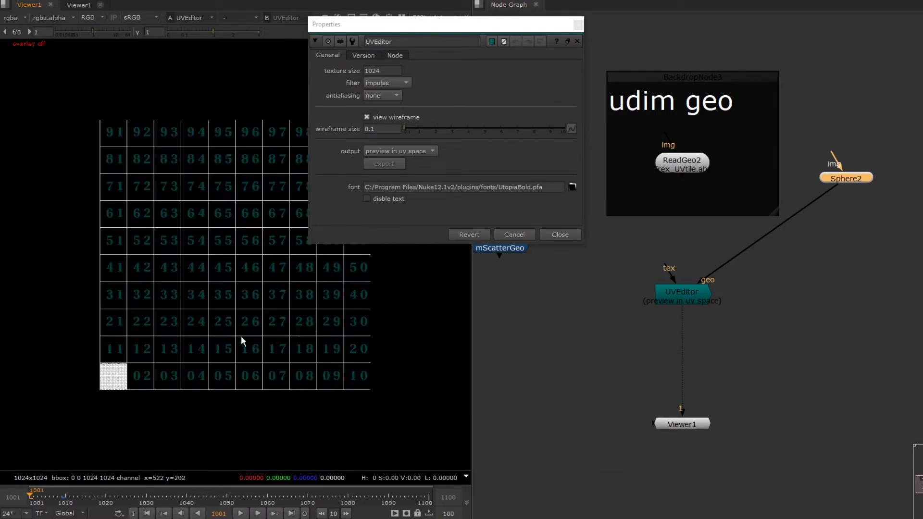
Step: Reconnect UVEditor's geo input to ReadGeo2 and delete Sphere2
drag(819, 198, 688, 167)
drag(778, 136, 921, 247)
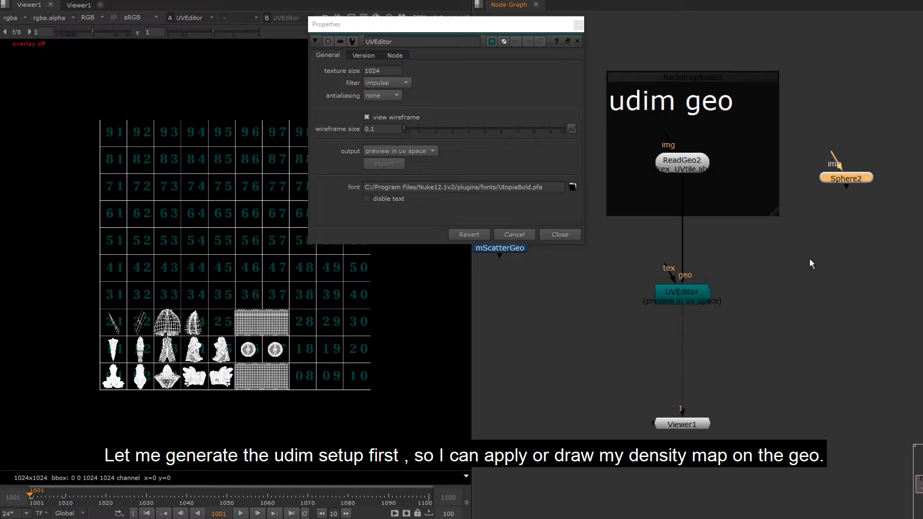
key(Delete)
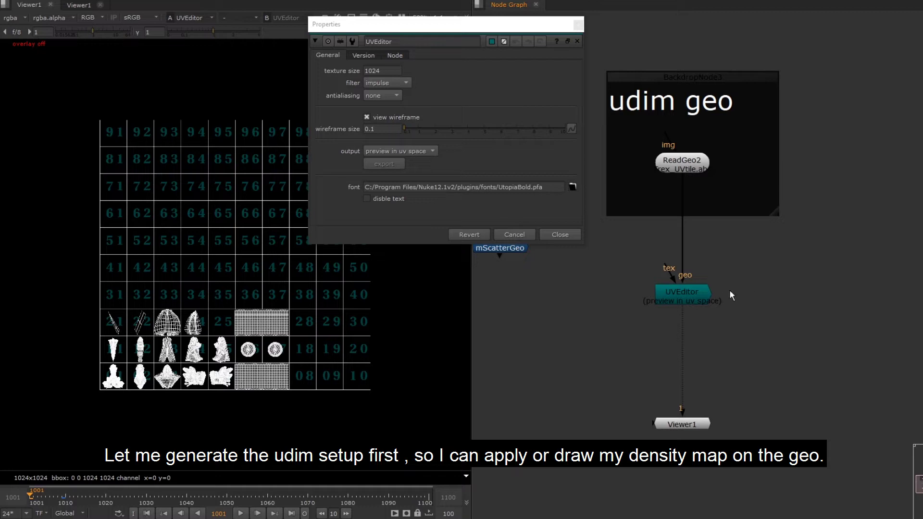
Step: Set UVEditor's output to udim and export the udim node setup
click(411, 151)
click(410, 164)
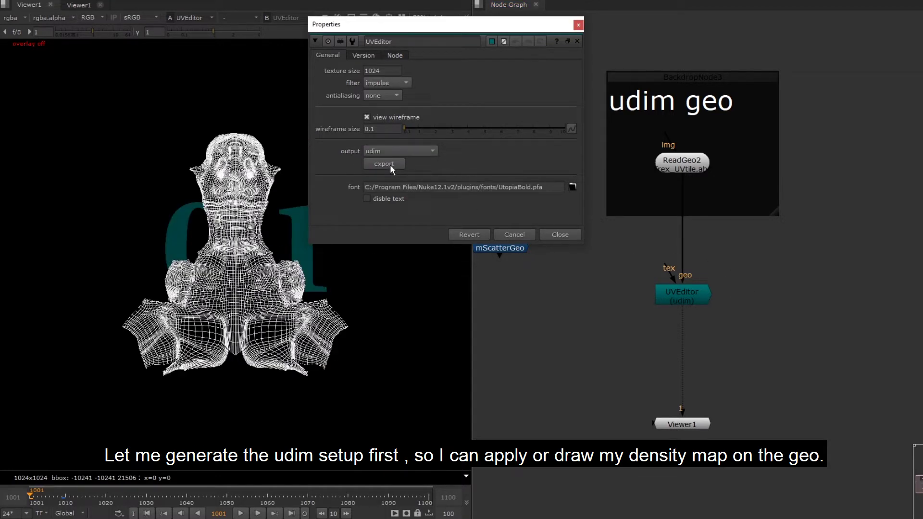
click(390, 164)
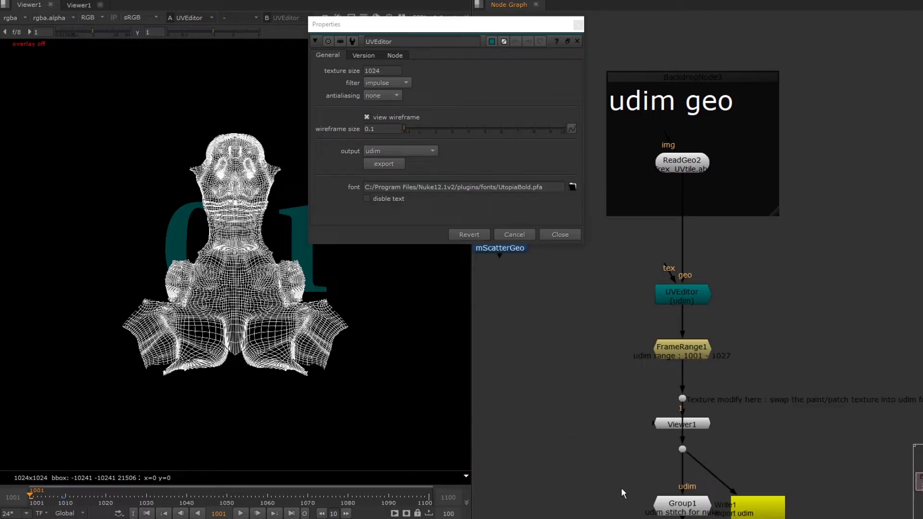
Step: Spread out the exported udim nodes, leaving room between the texture-modify dot and the Group1 and Write1 nodes
scroll(621, 487, down, 5)
middle_drag(620, 488, 746, 197)
drag(775, 174, 755, 272)
drag(759, 187, 766, 220)
scroll(767, 244, up, 3)
drag(874, 189, 750, 368)
drag(778, 231, 778, 339)
Step: View the texture-modify dot, move Viewer1 to the side of the node tree and close the UVEditor properties
click(778, 158)
key(1)
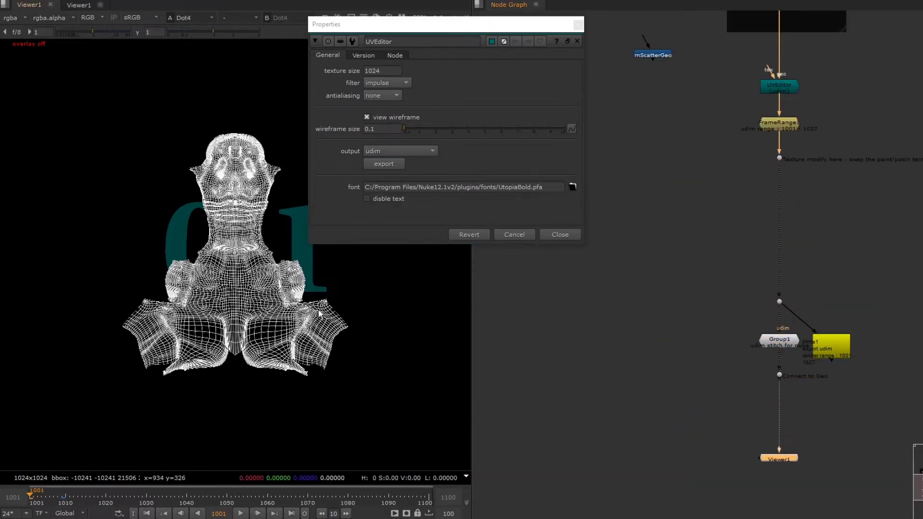
drag(778, 457, 643, 322)
key(q)
click(560, 235)
mouse_move(33, 496)
mouse_down()
mouse_move(99, 497)
mouse_move(33, 497)
mouse_up()
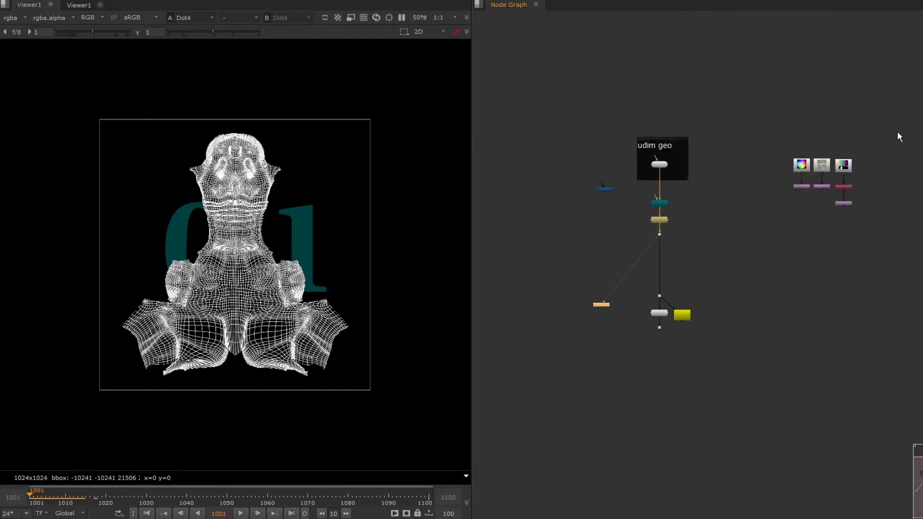
Step: Add a Switch node below the ColorWheel, CheckerBoard and ColorBars dummy textures
scroll(772, 217, up, 3)
drag(734, 366, 740, 374)
click(757, 244)
scroll(757, 244, up, 3)
key(Tab)
text(switch)
key(Return)
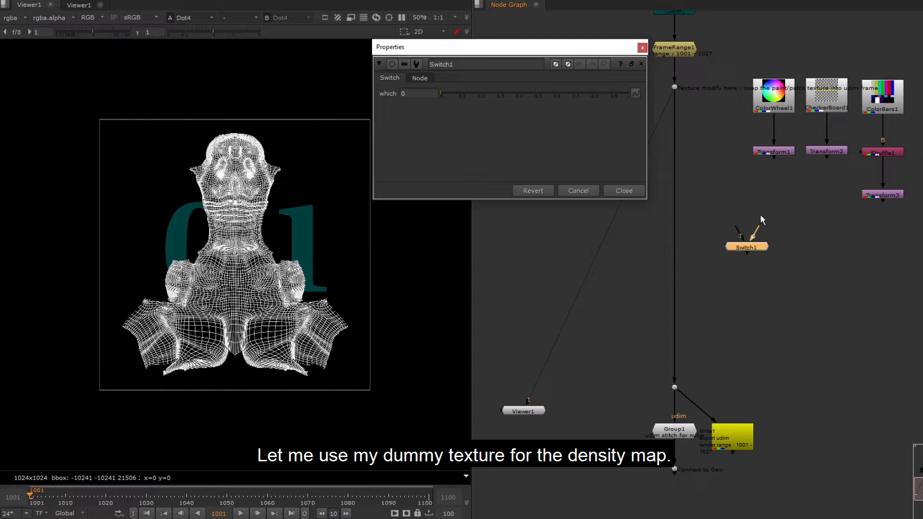
Step: Wire an empty dot and the three texture Transforms into Switch1 and merge its output over the udim stream
drag(745, 246, 781, 233)
key(m)
drag(689, 248, 754, 232)
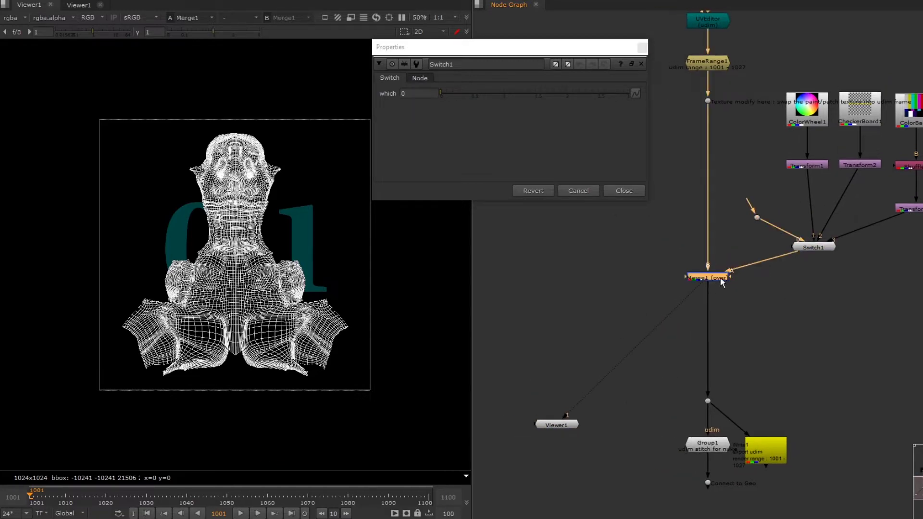
Step: Set Switch1's which value to 1 for the color wheel and keyframe it at frame 1001
double_click(415, 94)
text(1)
key(Return)
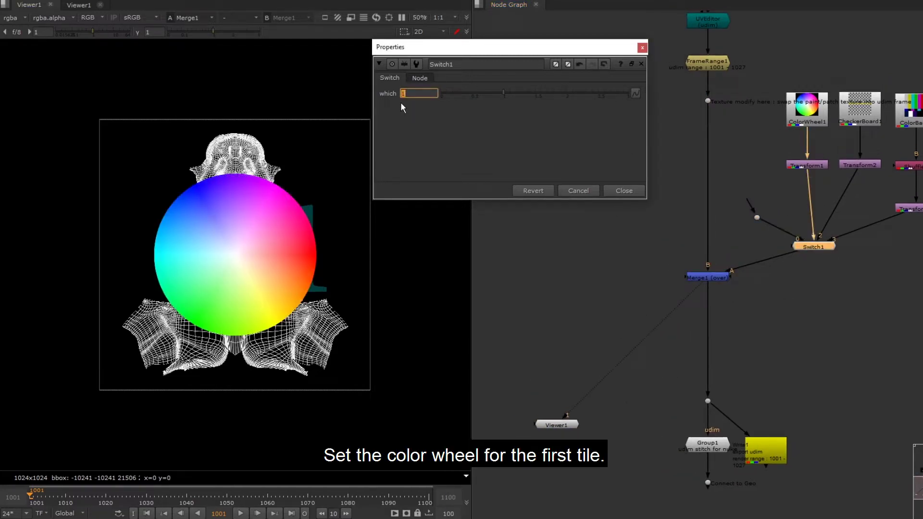
right_click(419, 94)
click(433, 143)
Step: Set Switch1's which value to 2 at frame 1002 so the second tile uses the checkerboard
key(Right)
drag(409, 94, 350, 93)
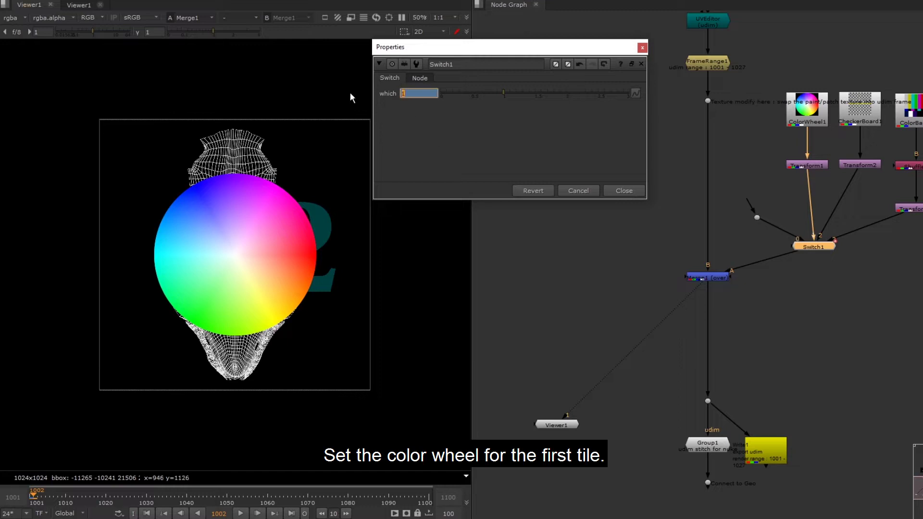
text(2)
key(Return)
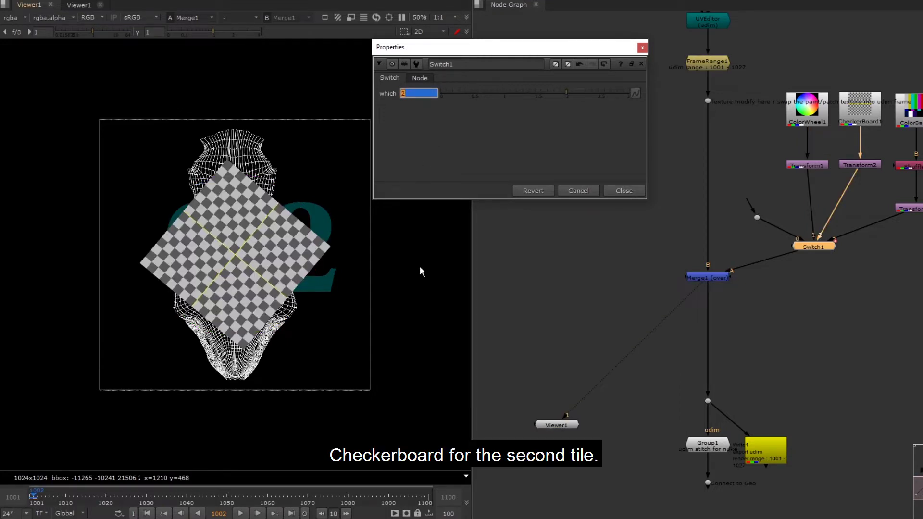
Step: Set Switch1's which value to 0 at frame 1003 to leave the third tile without a density map
click(419, 268)
key(Right)
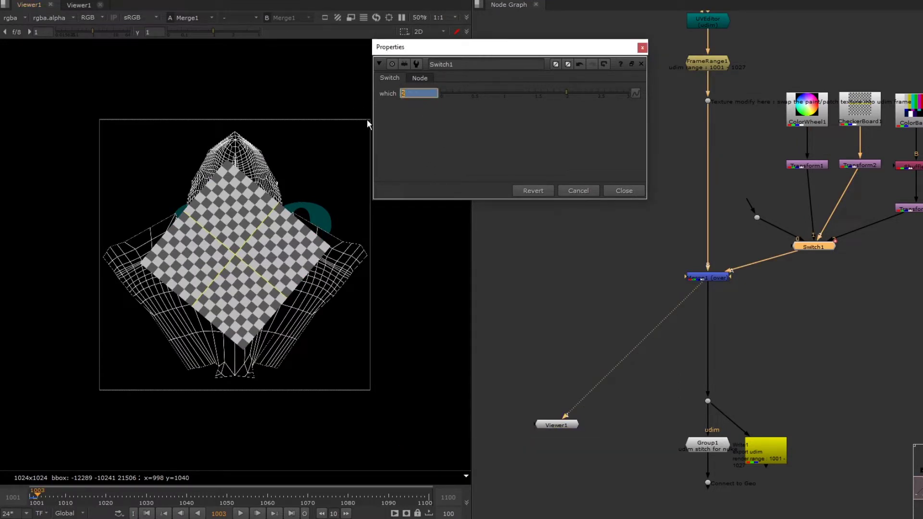
text(0)
key(Return)
Step: Set Switch1's which value to 3 at frame 1004 so the fourth tile uses the color bars
click(417, 257)
key(Right)
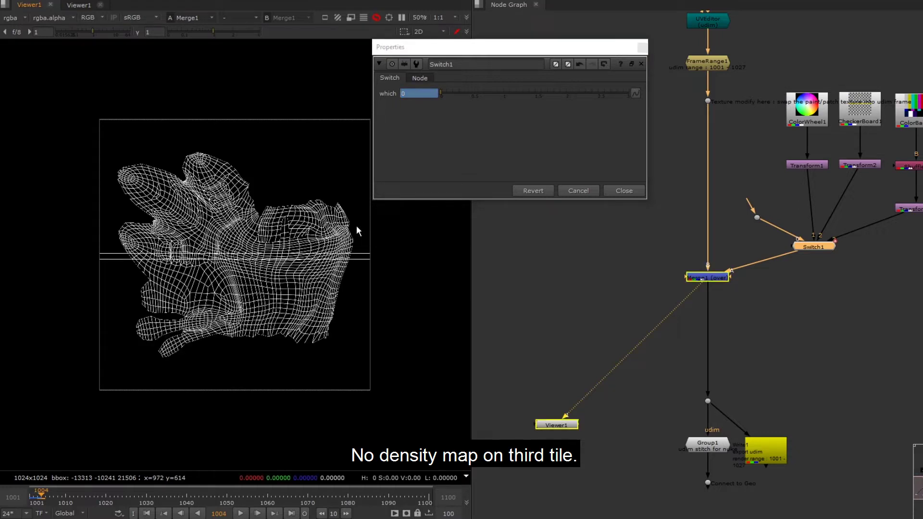
click(422, 93)
text(3)
key(Return)
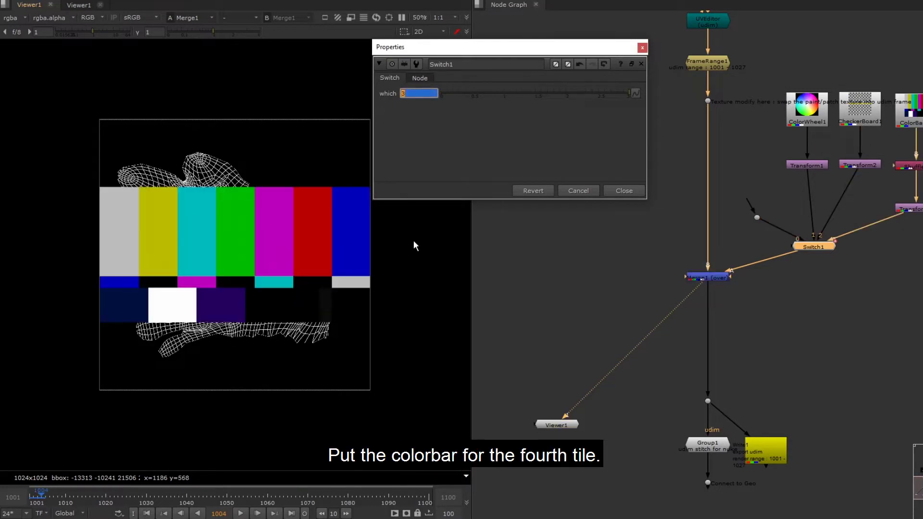
Step: Go to frame 1005 and add a RotoPaint node and a square-format Reformat node beside Switch1
key(Right)
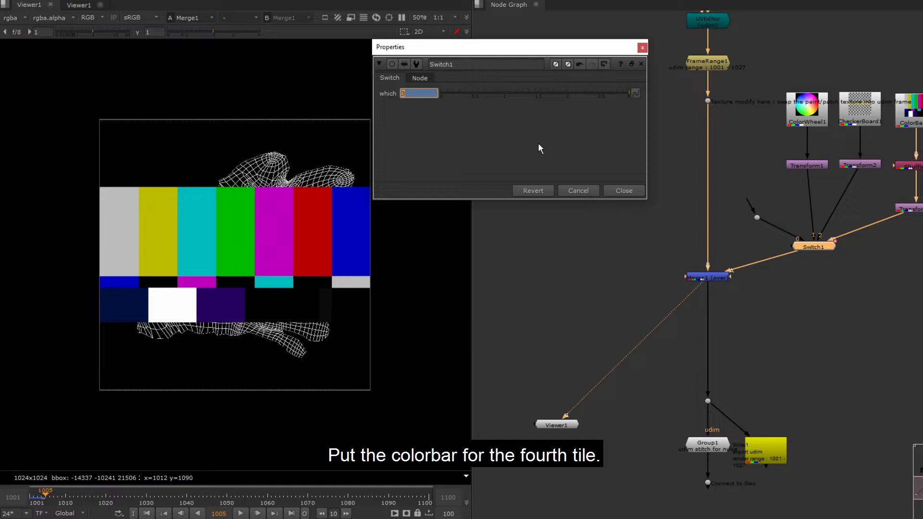
click(891, 247)
key(p)
key(Tab)
text(ref)
key(Return)
click(709, 239)
click(696, 410)
click(882, 196)
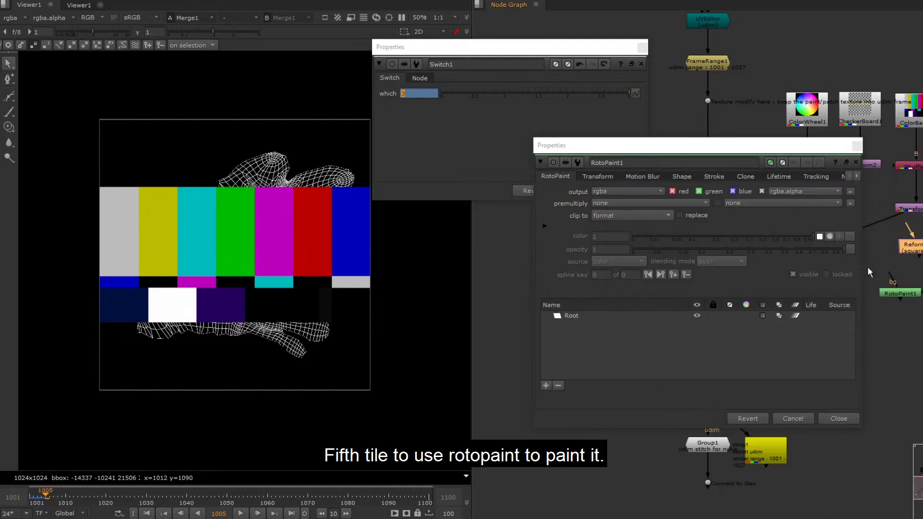
Step: Wire the Reformat into RotoPaint1 and RotoPaint1 into Switch1, and set which to 4 at frame 1005
drag(826, 149, 703, 184)
drag(793, 247, 912, 251)
drag(903, 295, 920, 283)
click(422, 93)
text(4)
key(Return)
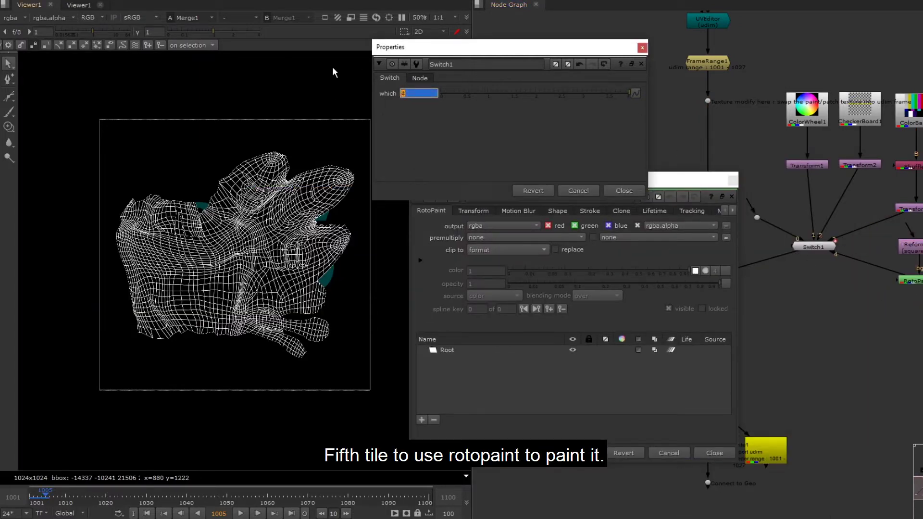
Step: Paint a yellow brush stroke of size 123 on the left part of the fifth tile
click(9, 112)
click(64, 45)
click(677, 150)
click(351, 45)
shift+drag(164, 248, 187, 247)
mouse_move(174, 247)
mouse_down()
mouse_move(227, 257)
mouse_move(222, 289)
mouse_up()
Step: Paint an orange stroke with value 0.595 and a green stroke with hue 0.335 on the fifth tile
drag(522, 135, 503, 135)
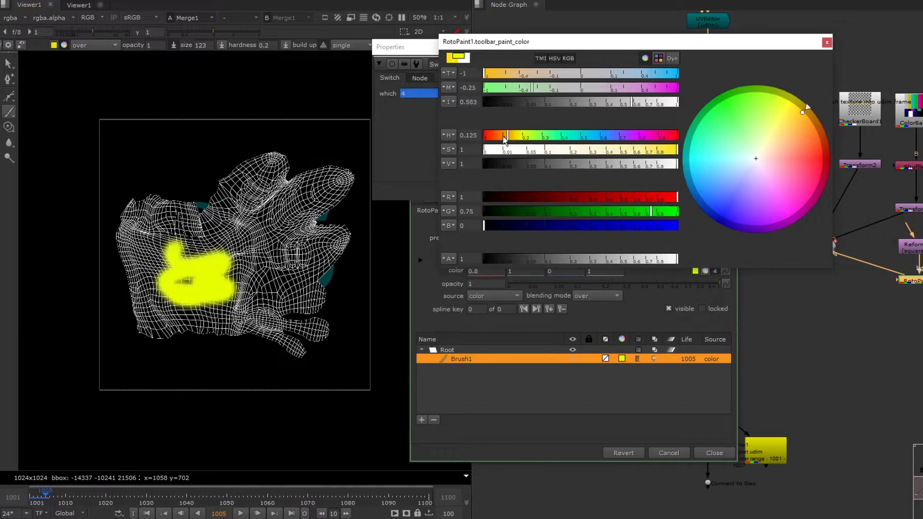
drag(677, 164, 633, 164)
mouse_move(232, 235)
mouse_down()
mouse_move(211, 268)
mouse_move(230, 282)
mouse_up()
drag(497, 135, 548, 135)
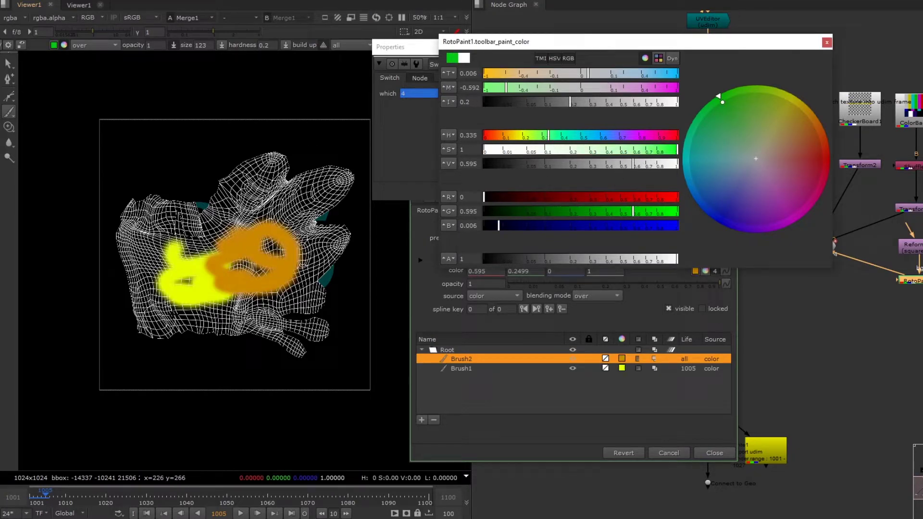
shift+drag(160, 320, 192, 320)
mouse_move(185, 228)
mouse_down()
mouse_move(189, 209)
mouse_move(198, 244)
mouse_up()
click(826, 43)
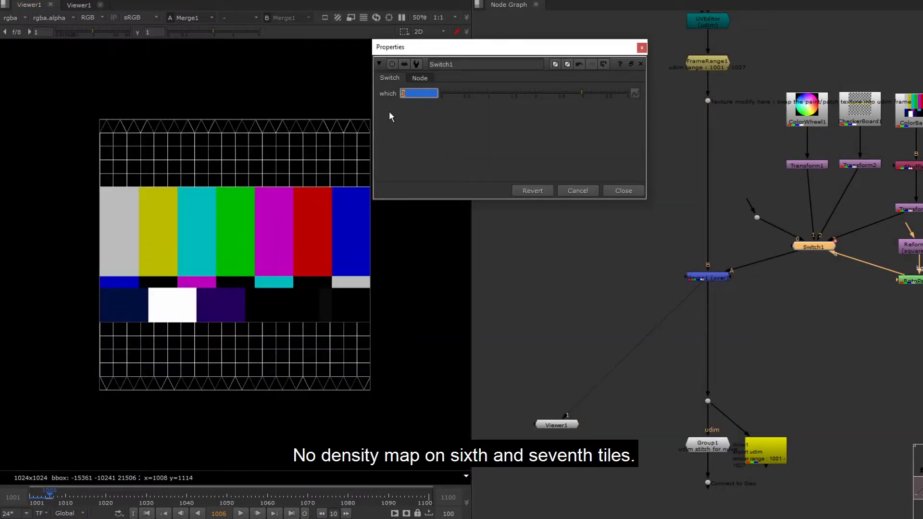
Step: Set Switch1's which value to 0 at frame 1006 to leave the sixth and seventh tiles without a density map
key(Return)
click(570, 268)
key(Right)
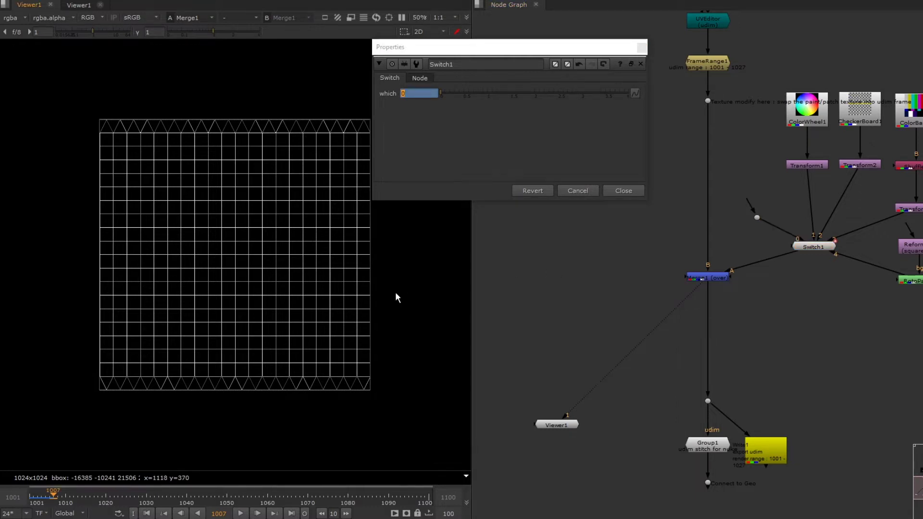
Step: Set Switch1's which value to 3 at frame 1012 to assign the color bars to that tile
key(Right)
key(Right)
key(Right)
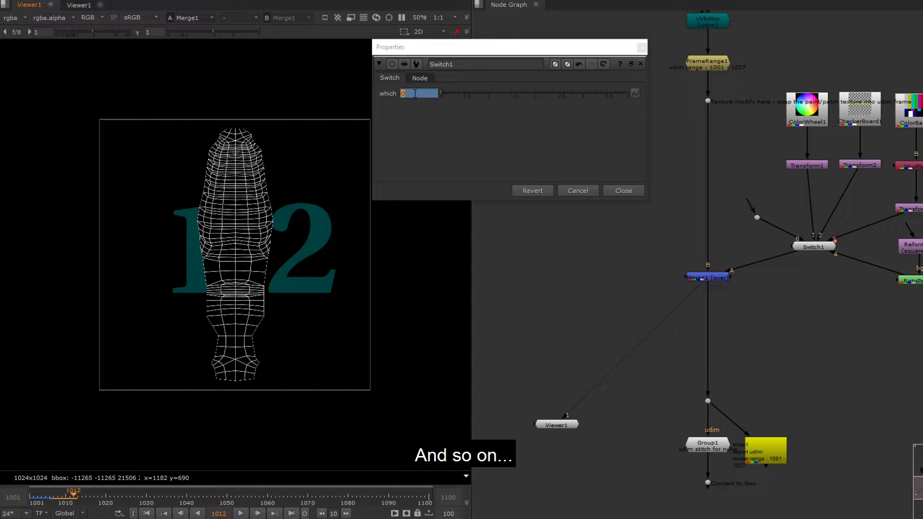
right_click(412, 93)
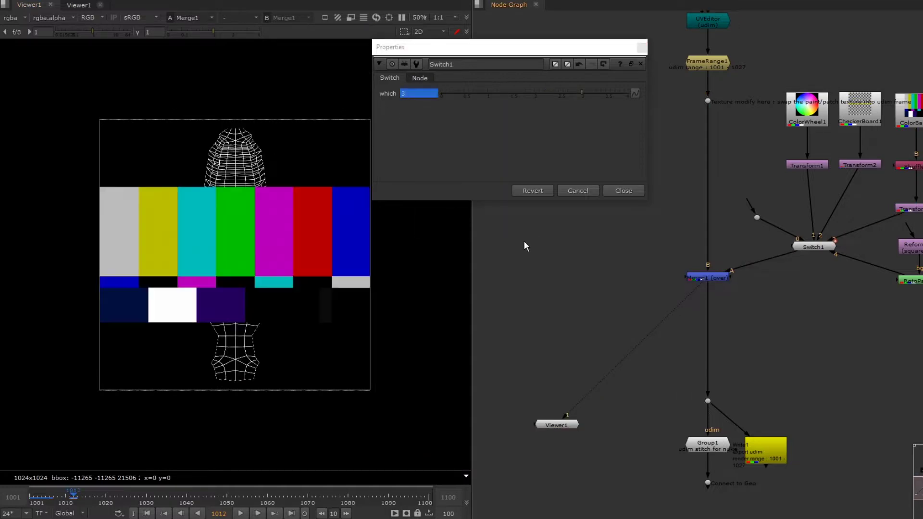
key(Right)
key(Right)
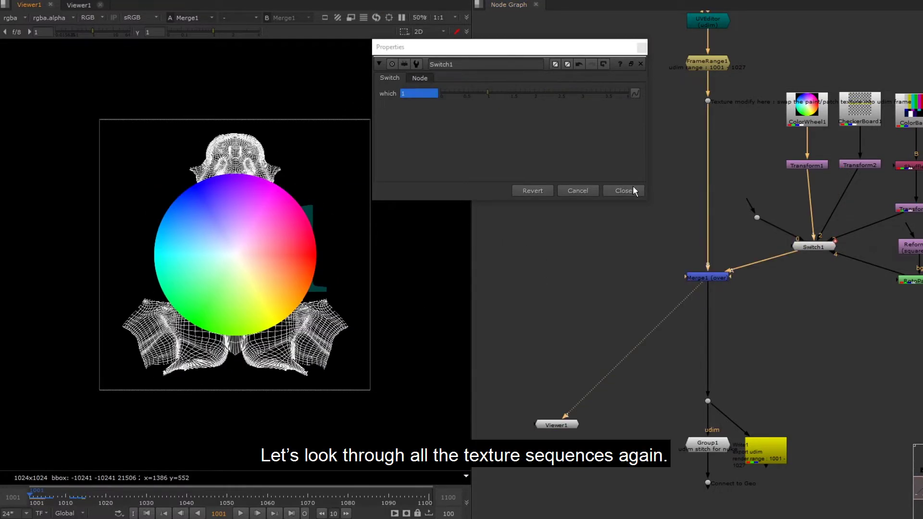
Step: Close the Switch1 properties and step through the frames from 1001 to review the texture on each udim tile
click(625, 191)
key(Right)
key(Right)
key(Right)
key(Right)
key(Right)
key(Right)
key(Right)
key(Right)
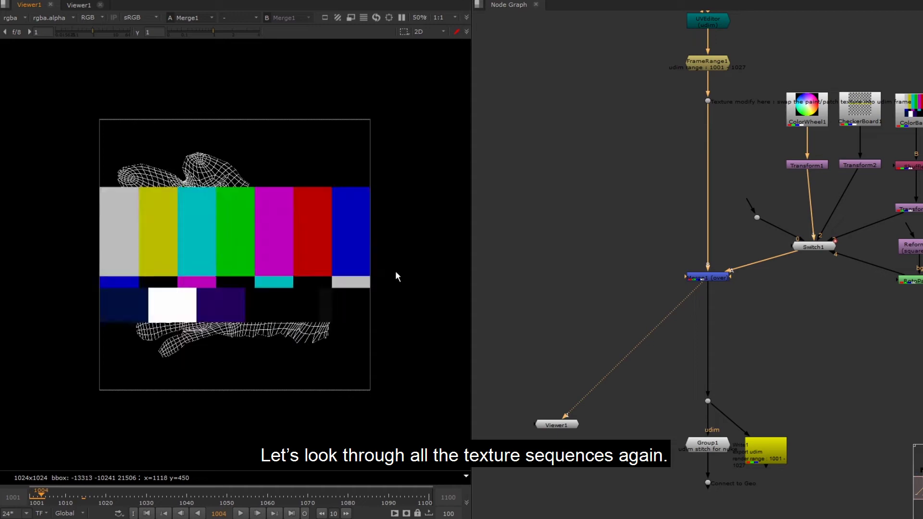
key(Right)
key(Right)
key(Right)
key(Right)
key(Right)
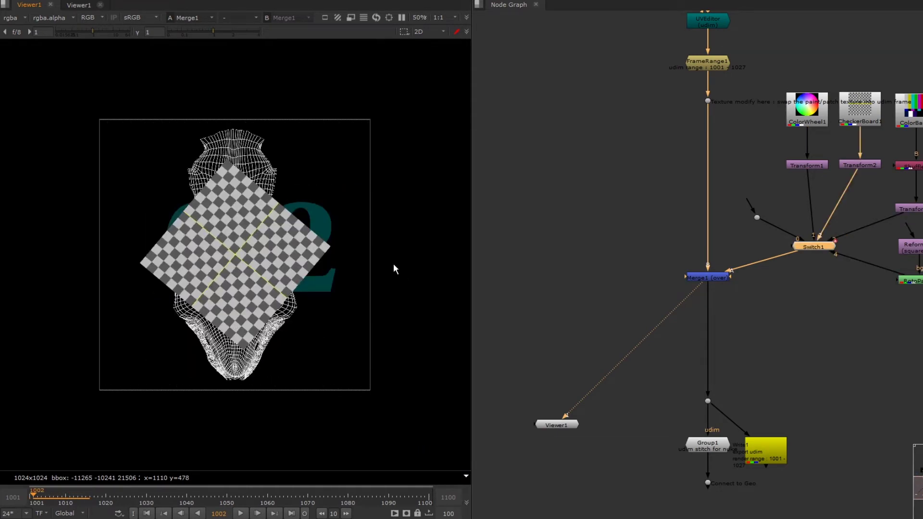
key(Right)
key(Right)
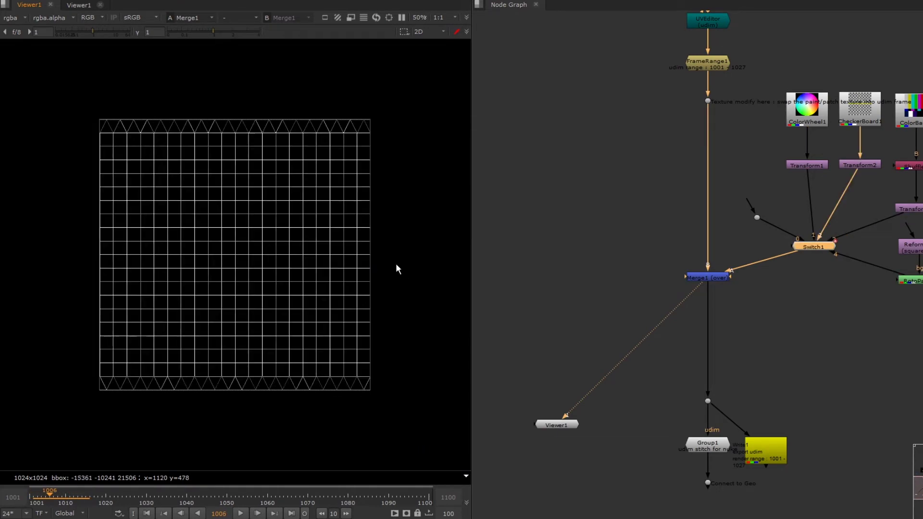
Step: Display the alpha channel and insert a Shuffle above Merge1 that sets all udim output channels to black
key(a)
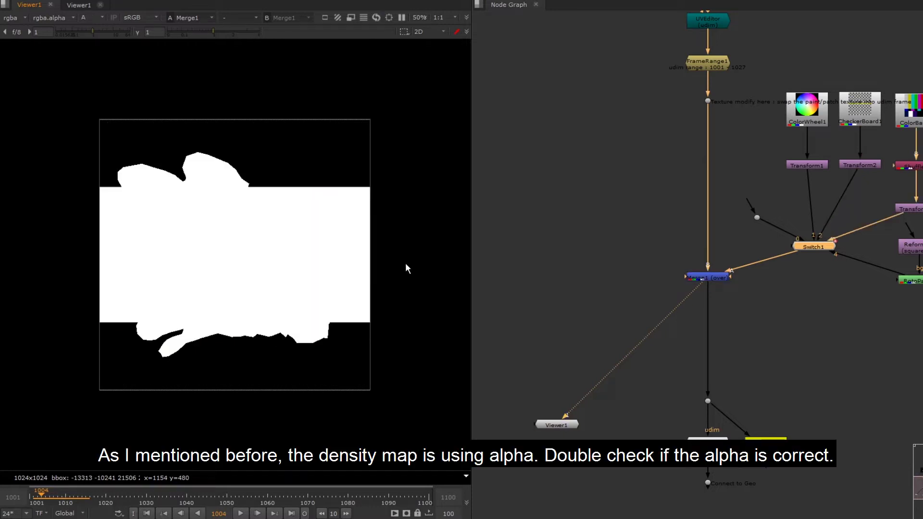
click(656, 148)
key(Tab)
text(shuff)
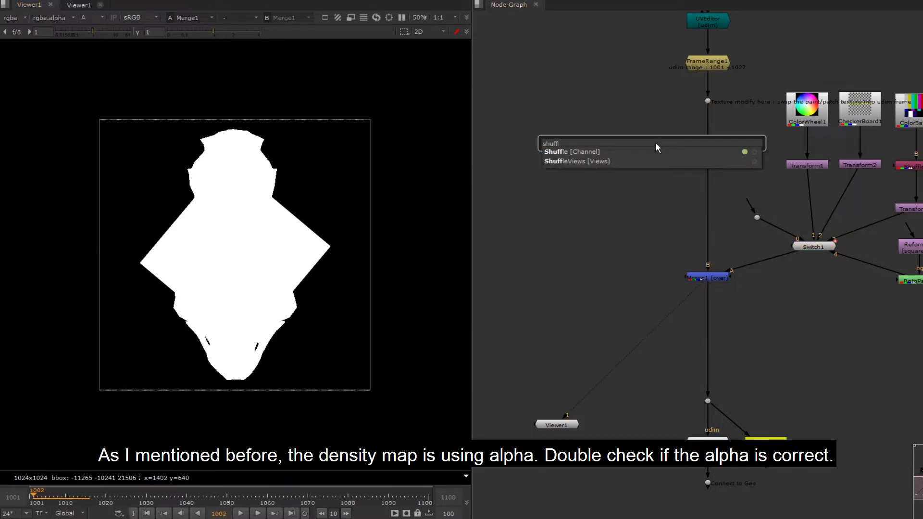
key(Return)
drag(651, 165, 709, 165)
drag(547, 320, 547, 288)
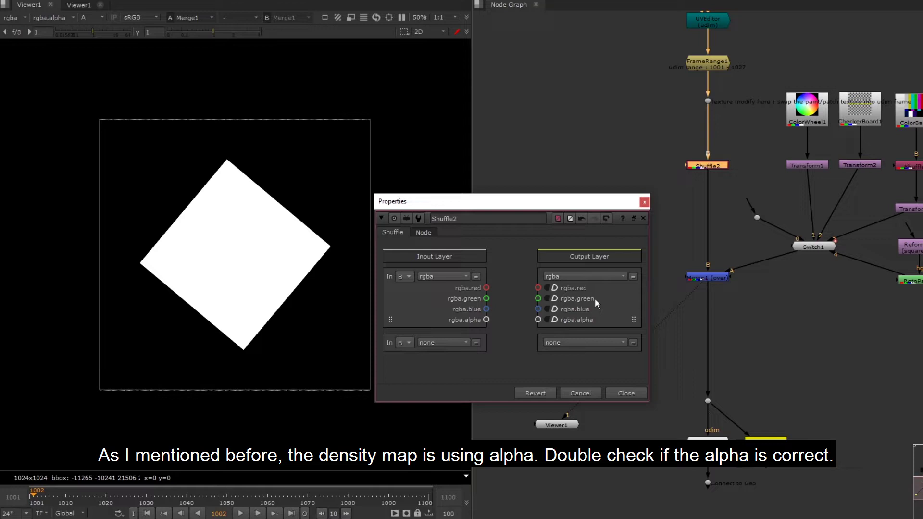
click(643, 218)
Step: Return the viewer to RGB and step back to frame 1001 to check the cleaned-up tiles
click(586, 217)
key(a)
key(Left)
key(Left)
key(Left)
key(Left)
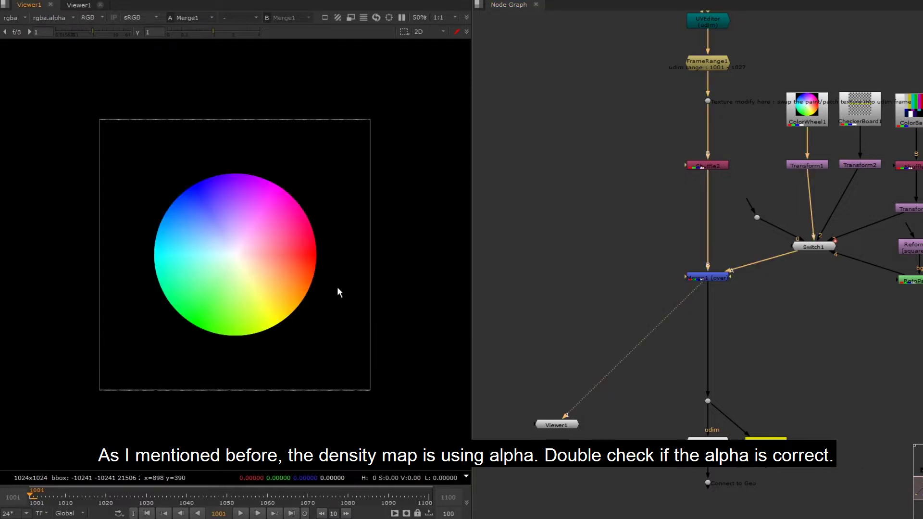
Step: Paste a copy of the udim ReadGeo below the Connect to Geo dot and wire its img input to the dot
middle_drag(683, 349, 653, 271)
scroll(653, 268, down, 4)
middle_drag(619, 76, 663, 105)
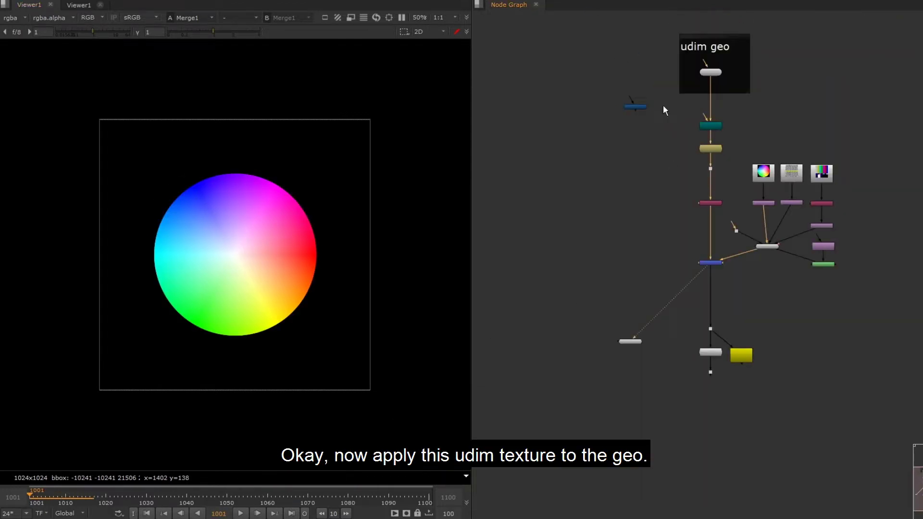
drag(731, 63, 694, 84)
middle_drag(711, 405, 711, 332)
scroll(711, 332, up, 4)
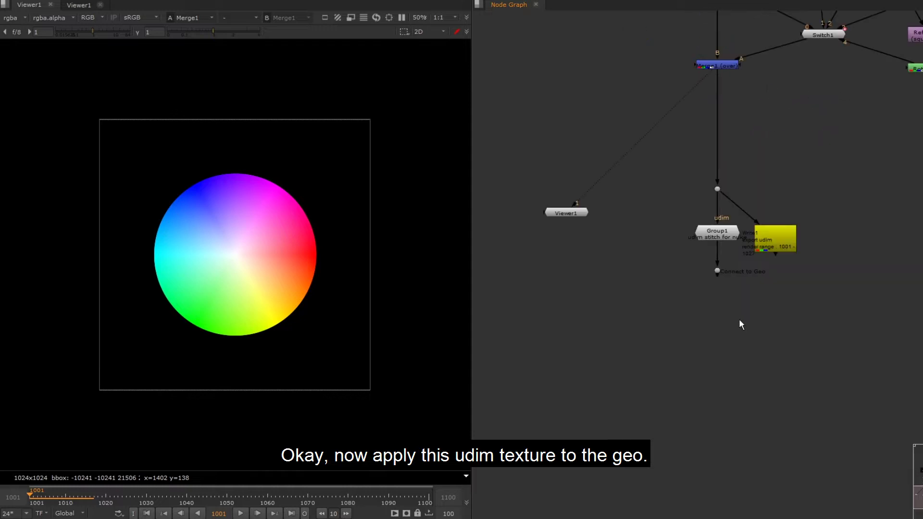
key(ctrl+v)
drag(702, 319, 719, 271)
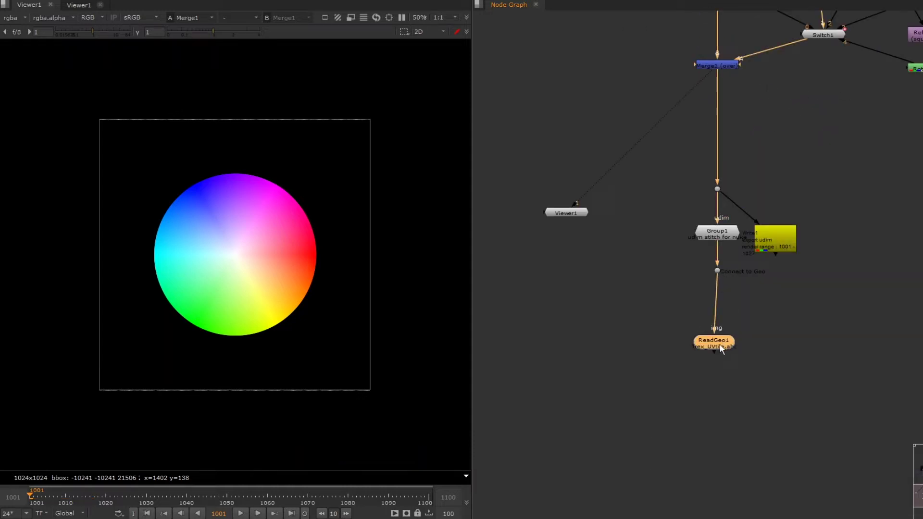
drag(720, 345, 725, 345)
Step: View ReadGeo1 in the 3D viewer, place Viewer1 below it and orbit around the textured dinosaur
key(1)
click(592, 241)
drag(581, 213, 731, 485)
click(592, 402)
ctrl+drag(337, 288, 307, 290)
click(200, 285)
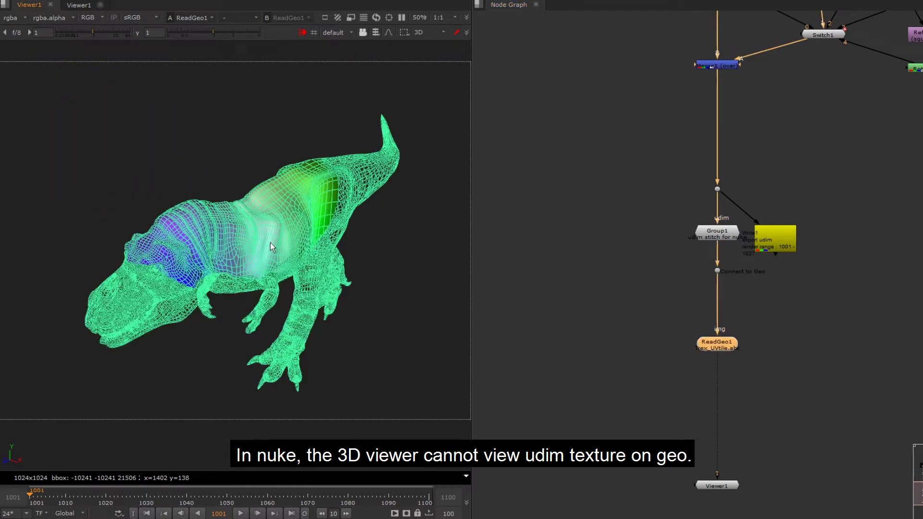
ctrl+drag(200, 284, 178, 194)
scroll(350, 184, down, 6)
Step: Bring the Axis, Camera and ScanlineRender setup beside ReadGeo1, connect obj/scn to ReadGeo1 and view the render
click(915, 193)
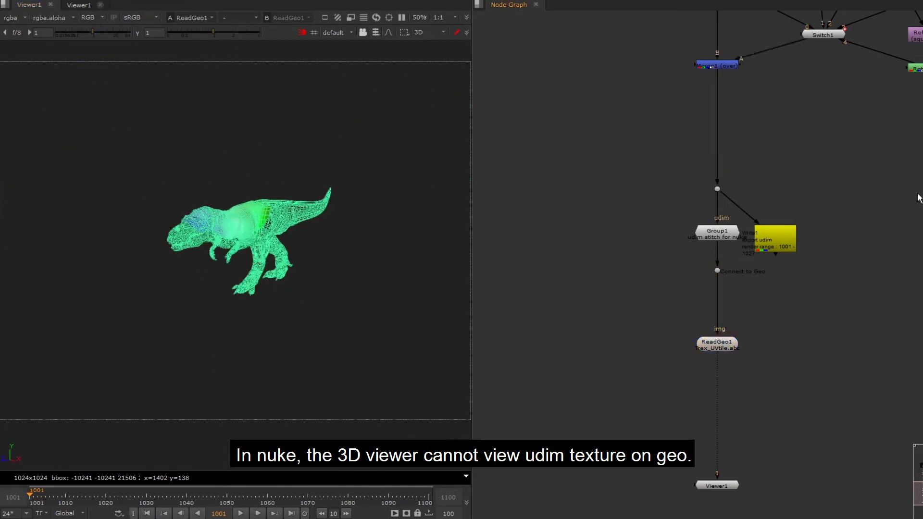
scroll(850, 139, down, 7)
middle_drag(849, 138, 644, 248)
ctrl+drag(804, 179, 599, 328)
scroll(608, 323, up, 7)
middle_drag(664, 275, 810, 215)
click(673, 264)
drag(714, 283, 773, 168)
drag(779, 322, 658, 301)
scroll(261, 280, down, 5)
key(Tab)
Step: Change Axis1's Y rotation to inspect the rendered udim texture from another side, and close its properties
double_click(543, 144)
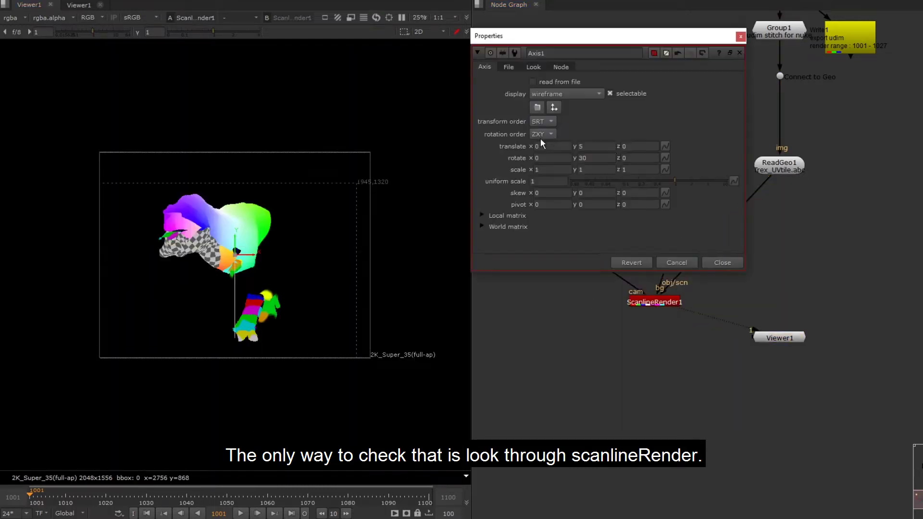
click(583, 158)
key(Up)
key(Up)
key(Up)
key(Up)
key(Up)
key(Down)
key(Down)
key(Down)
key(Down)
key(Down)
key(Down)
key(Down)
key(Down)
key(Down)
key(Down)
key(Down)
key(Down)
key(Down)
key(Down)
key(Down)
click(729, 261)
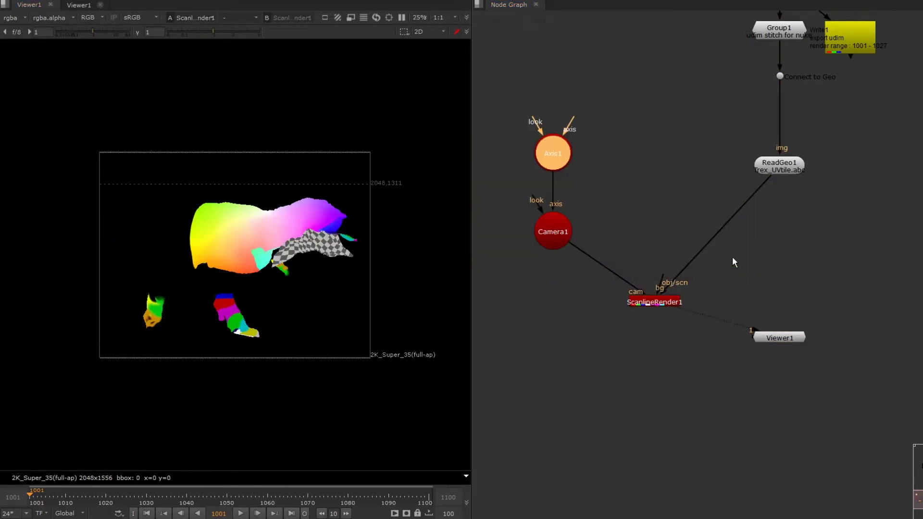
Step: Move the mScatterGeo node down the node tree to sit below ReadGeo1
scroll(652, 76, down, 6)
middle_drag(652, 77, 664, 265)
scroll(665, 265, down, 3)
drag(657, 106, 700, 328)
middle_drag(698, 334, 698, 246)
scroll(699, 244, up, 7)
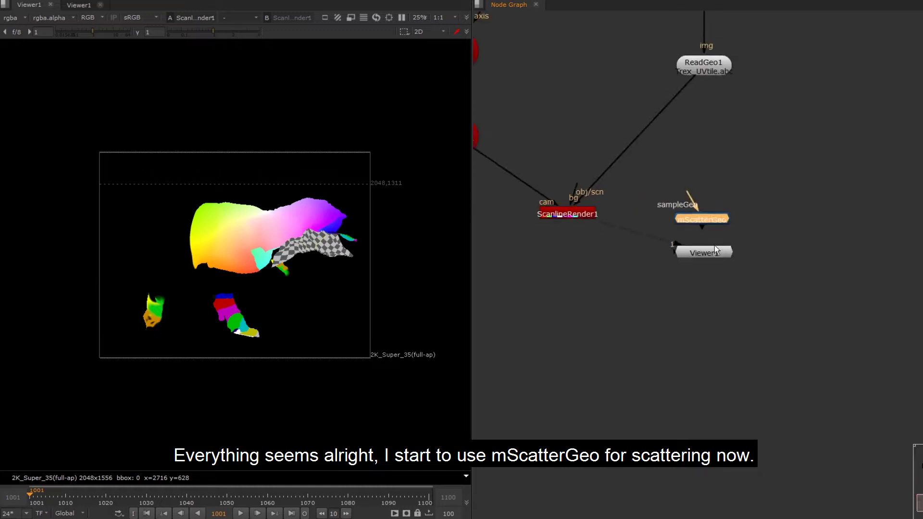
Step: Connect mScatterGeo's sampleGeo input to ReadGeo1 and view mScatterGeo with Viewer1 placed below it
drag(714, 247, 696, 376)
click(718, 221)
key(1)
drag(696, 189, 704, 68)
drag(714, 221, 717, 247)
drag(704, 374, 724, 345)
click(786, 270)
Step: Set mScatterGeo's snap type to density map (alpha), UV to udim and max instances to 2000
double_click(704, 245)
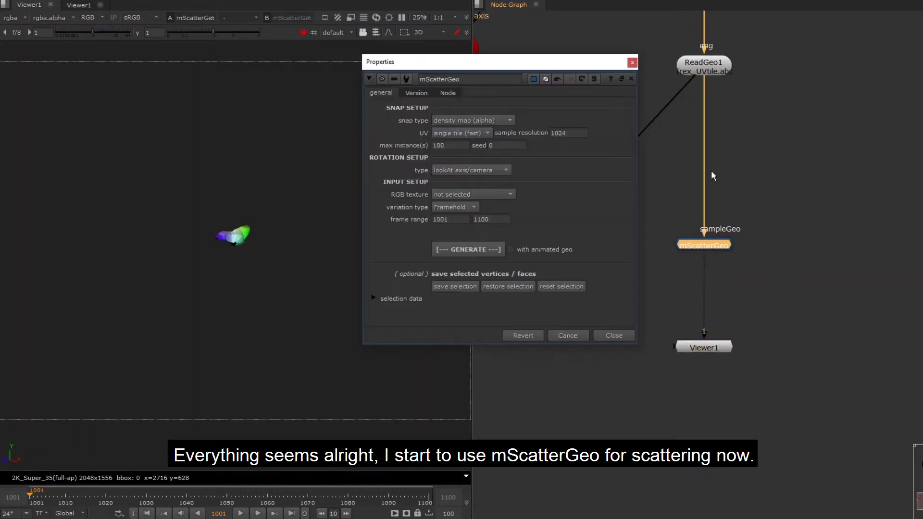
click(503, 119)
click(503, 120)
click(480, 132)
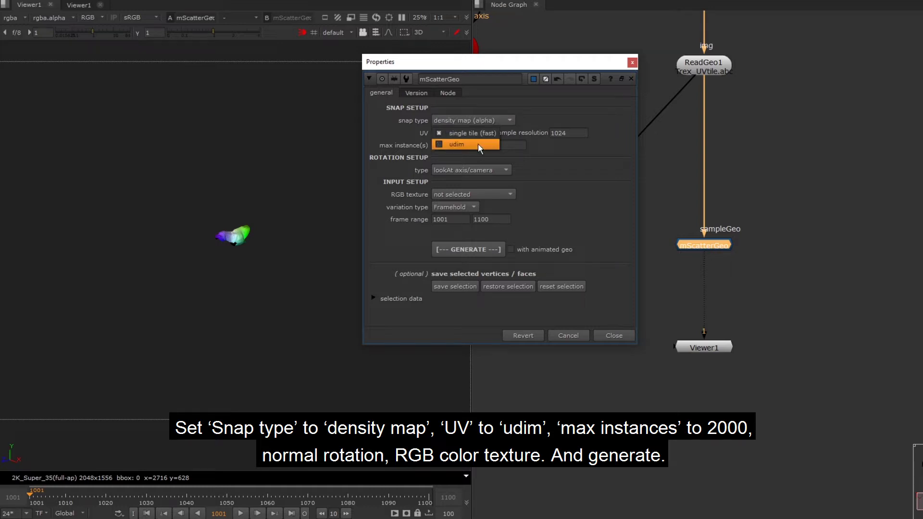
click(478, 143)
click(450, 144)
text(2000)
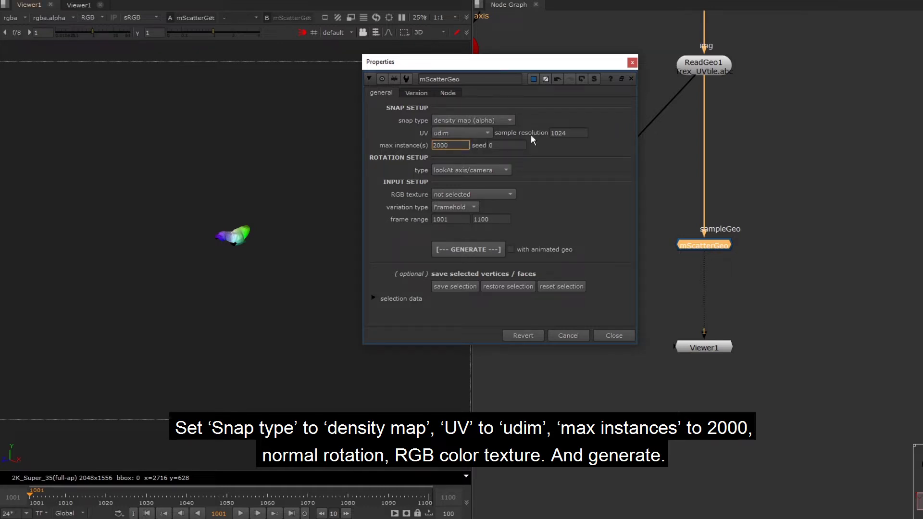
Step: Set mScatterGeo's rotation type to vertices/faces normal and RGB texture to sample unpremult RGB, and generate the scatter
click(479, 168)
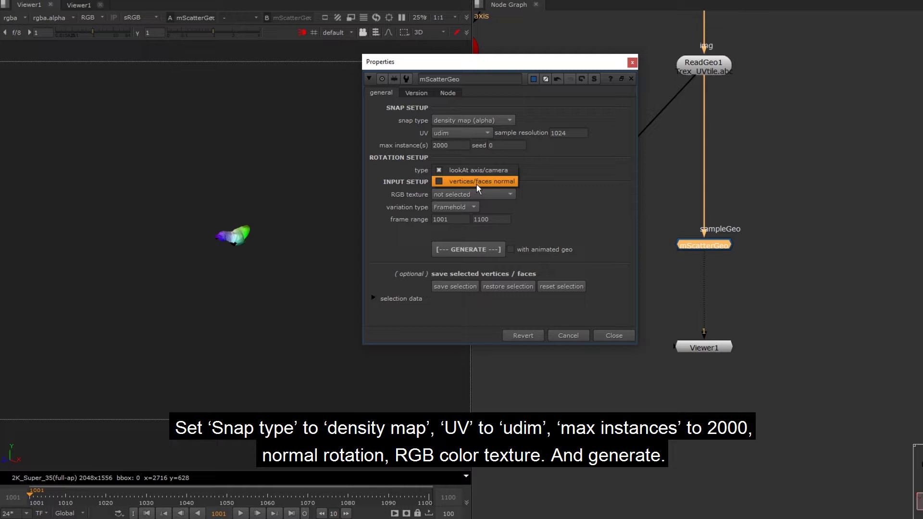
click(476, 184)
click(471, 194)
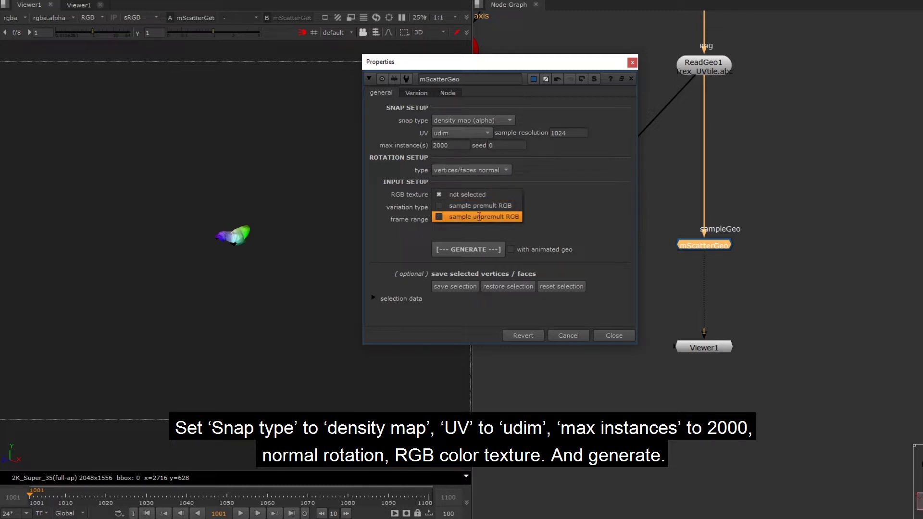
click(477, 216)
click(483, 249)
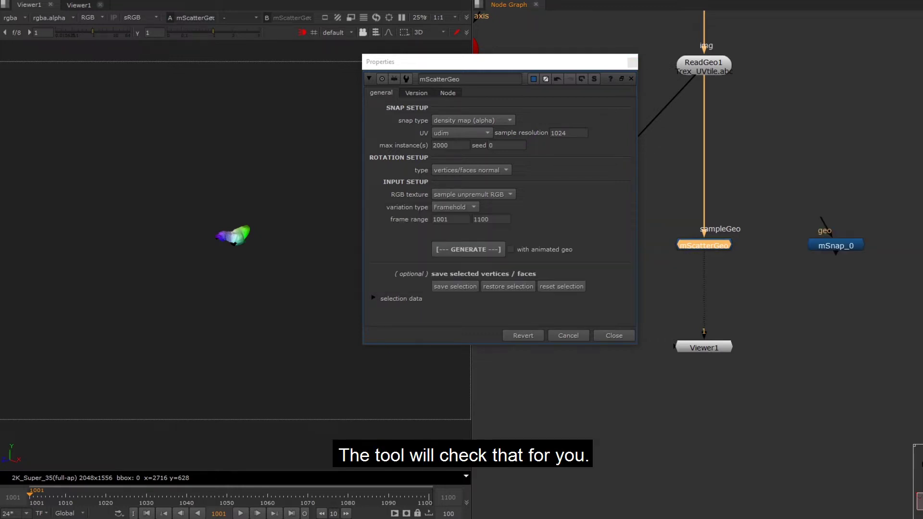
Step: Add a Scene node, connect it to ReadGeo1 and mSnap_0, and view it in Viewer1
middle_drag(832, 279, 810, 325)
click(807, 331)
key(Tab)
text(scene)
key(Return)
drag(815, 293, 879, 225)
scroll(265, 249, up, 8)
drag(791, 305, 683, 113)
drag(798, 294, 879, 225)
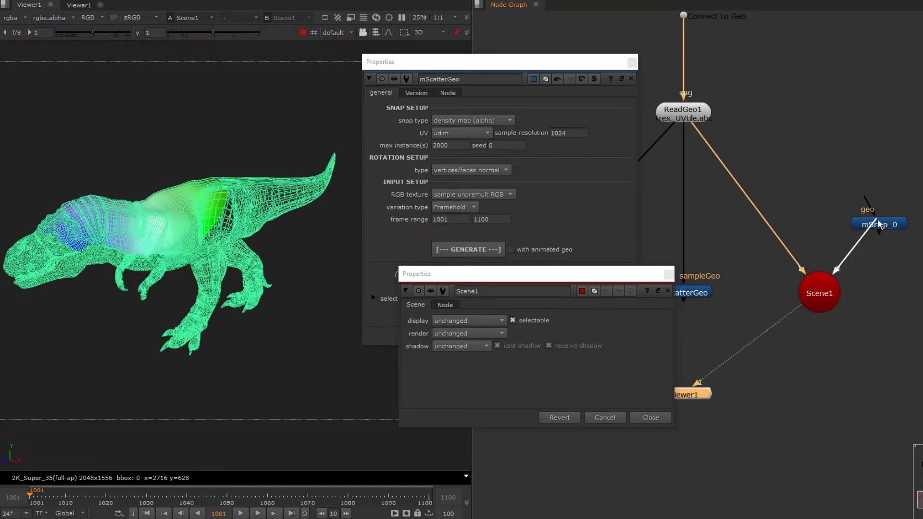
Step: Add a Sphere with a Y scale of 4 as mSnap_0's geo input and close the open sphere and scene properties
key(Tab)
text(sphere)
key(Return)
drag(598, 292, 505, 270)
text(4)
click(554, 161)
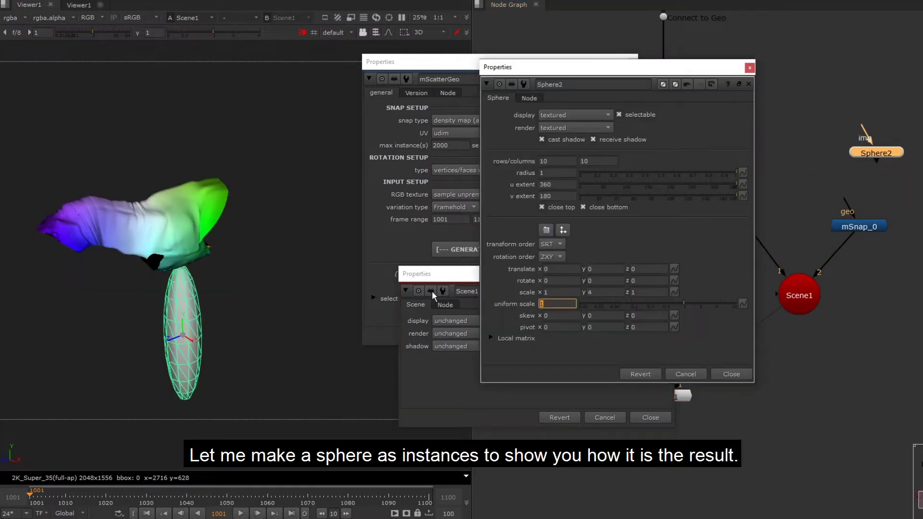
click(685, 374)
click(650, 417)
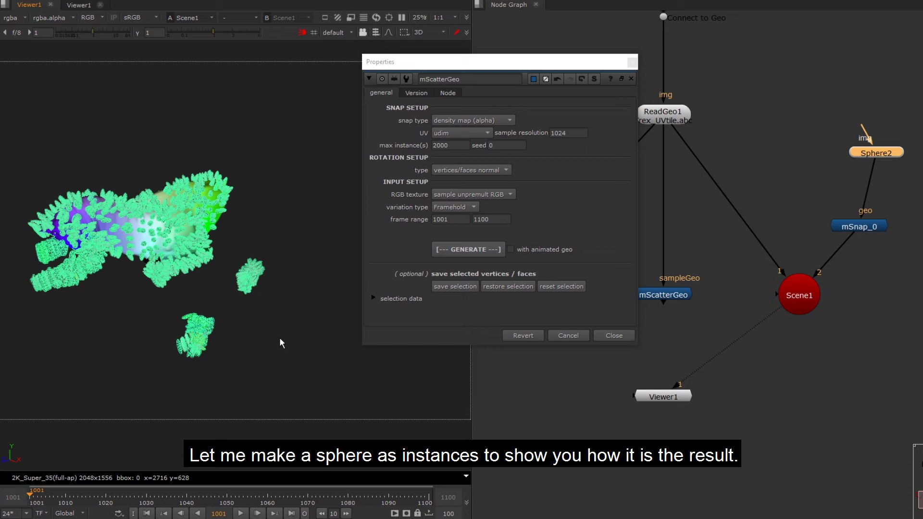
Step: Examine the coloured sphere instances scattered over the dinosaur from several angles, together with the ReadGeo1 model
click(216, 325)
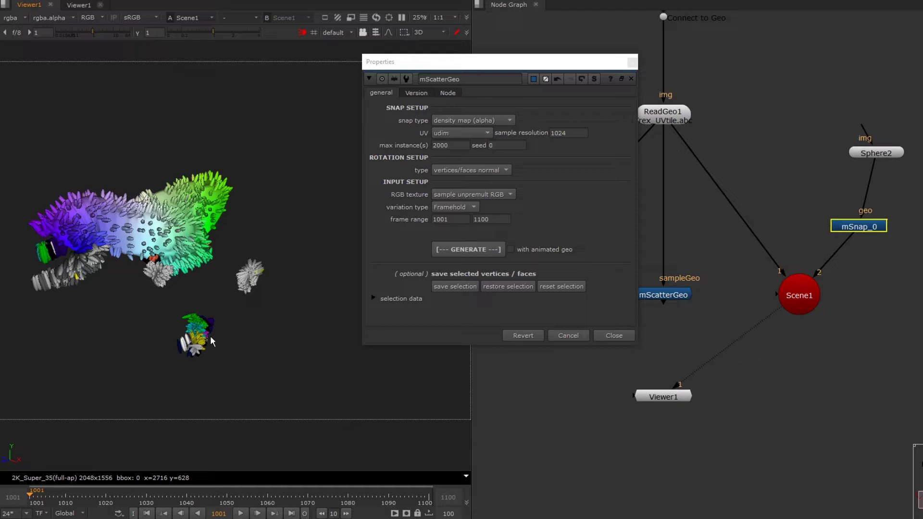
ctrl+drag(158, 282, 293, 190)
click(678, 126)
ctrl+drag(278, 244, 122, 200)
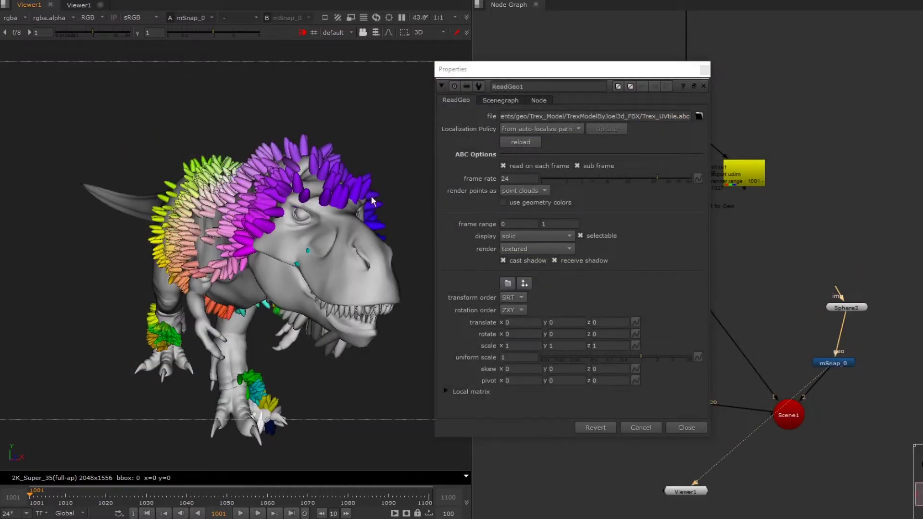
scroll(108, 234, up, 5)
ctrl+drag(108, 234, 432, 202)
ctrl+drag(433, 202, 384, 192)
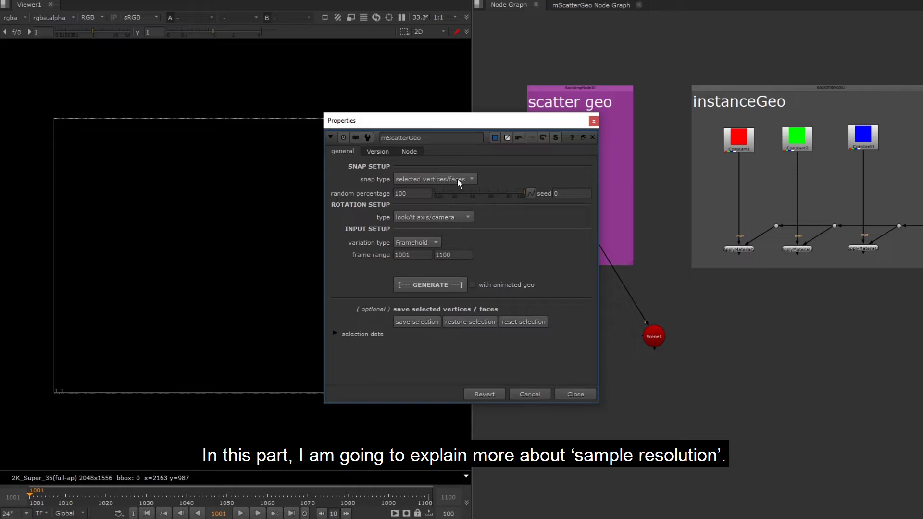
Step: Set mScatterGeo's snap type to density map (alpha) in the card setup and close its properties
click(457, 178)
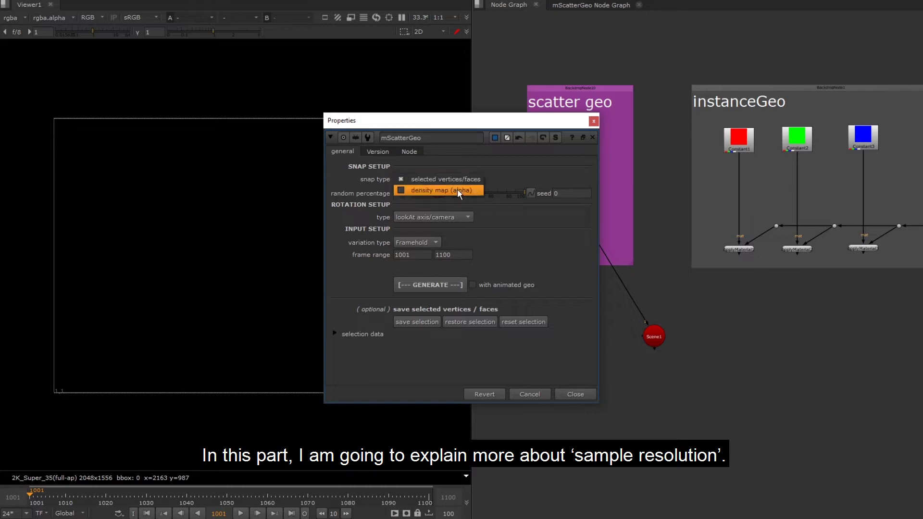
click(457, 190)
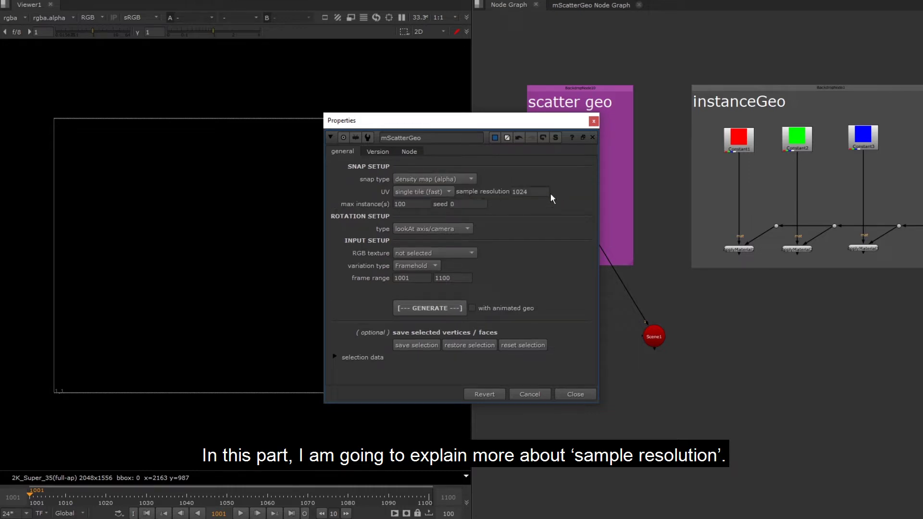
click(580, 394)
Step: View Ramp2 and inspect its gradient, ramp points and image resolution
drag(617, 160, 567, 190)
key(1)
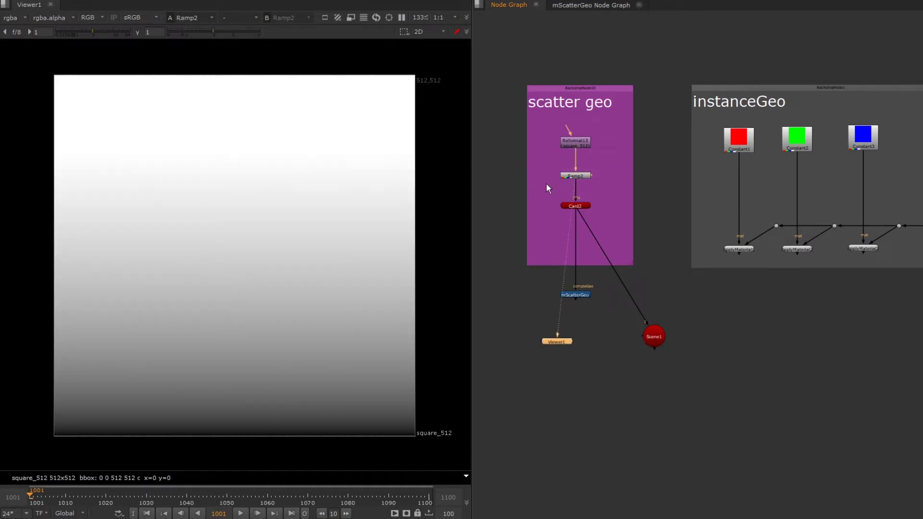
double_click(580, 176)
drag(484, 117, 636, 124)
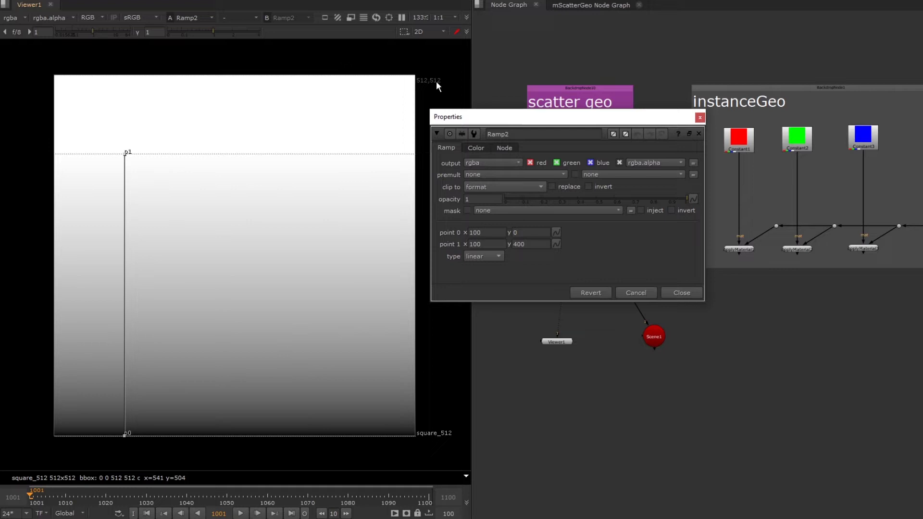
scroll(436, 81, up, 4)
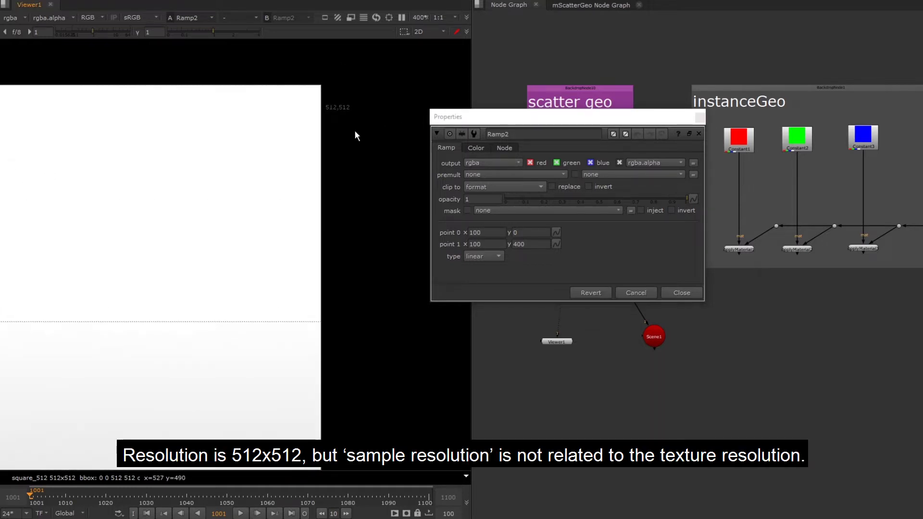
scroll(339, 150, down, 4)
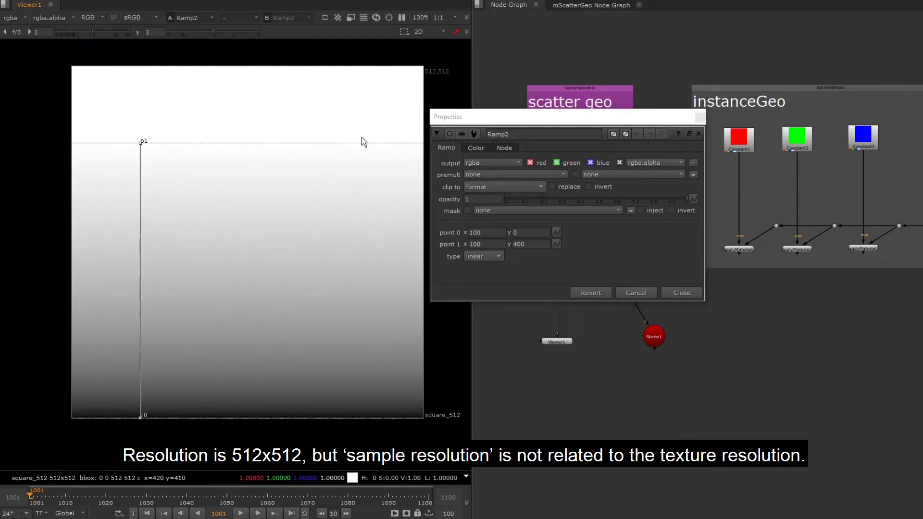
scroll(363, 149, down, 2)
click(683, 292)
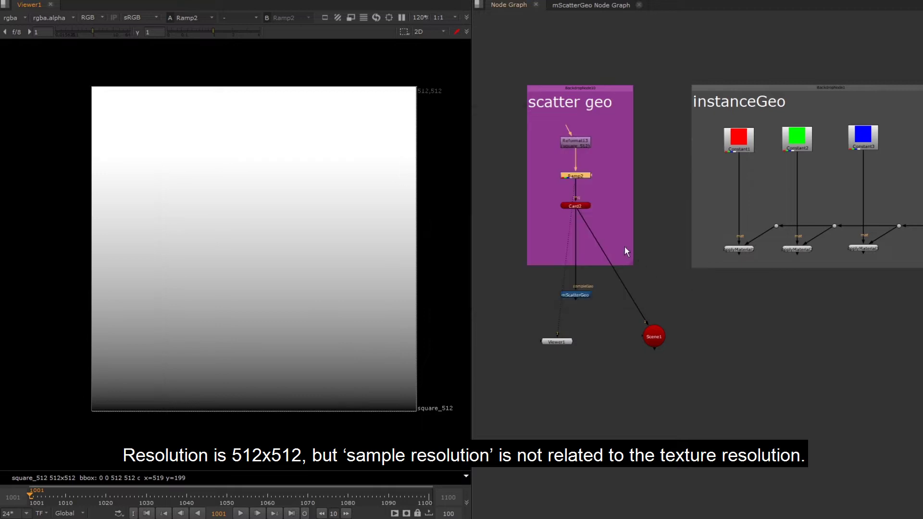
Step: View mScatterGeo, set max instances to 1000 and sample resolution to 100, and generate the scatter
drag(604, 273, 587, 300)
key(1)
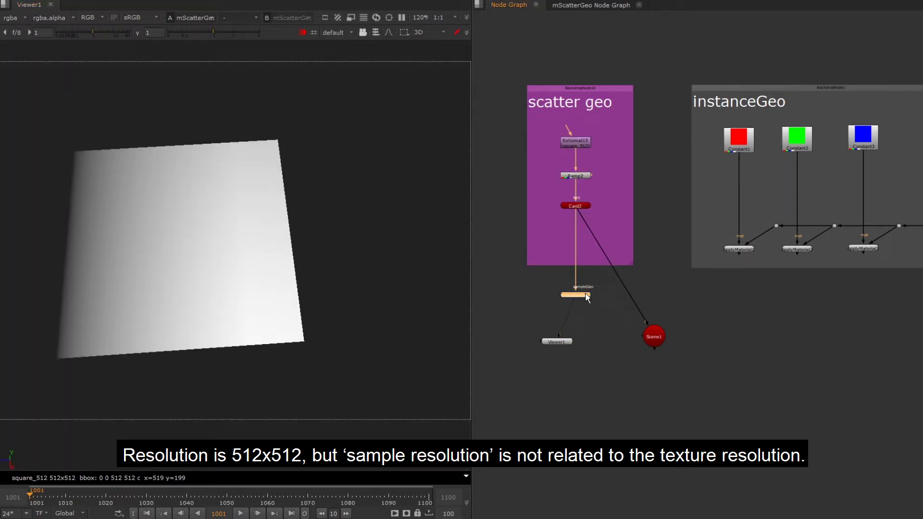
double_click(585, 295)
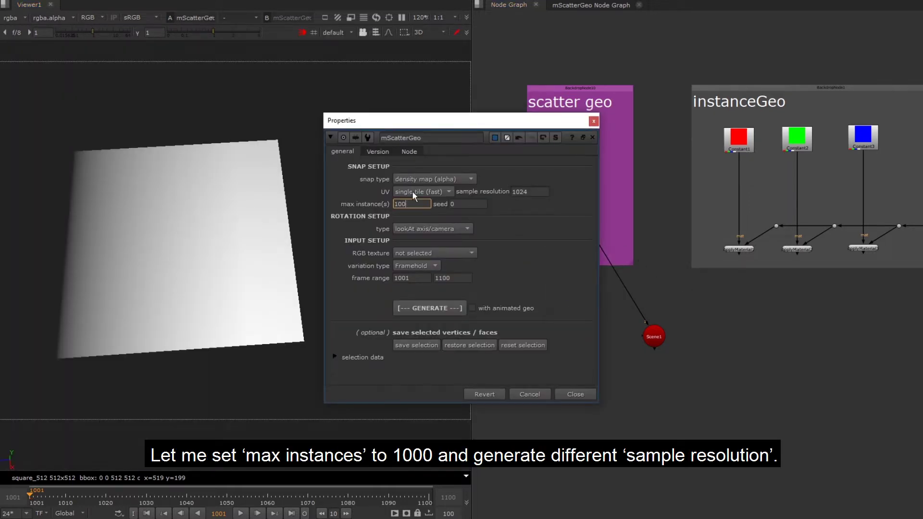
text(0)
key(Return)
double_click(521, 191)
text(100)
key(Return)
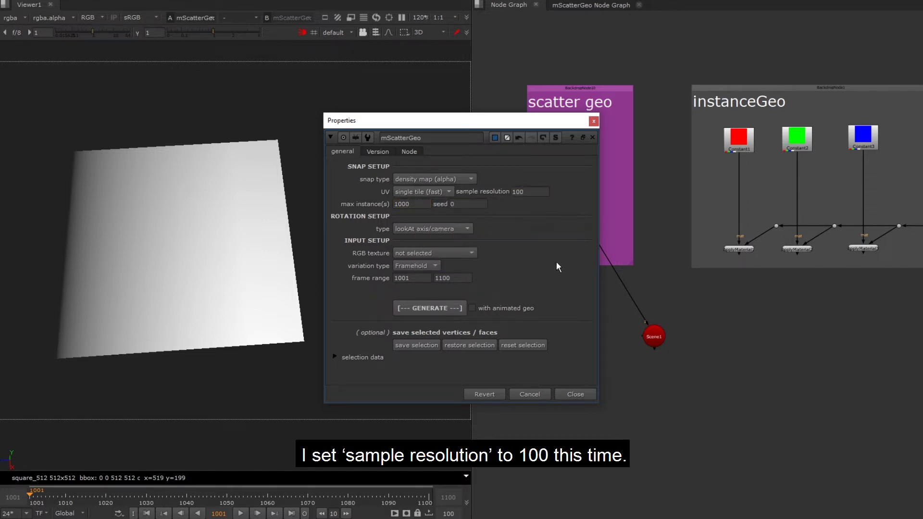
click(442, 309)
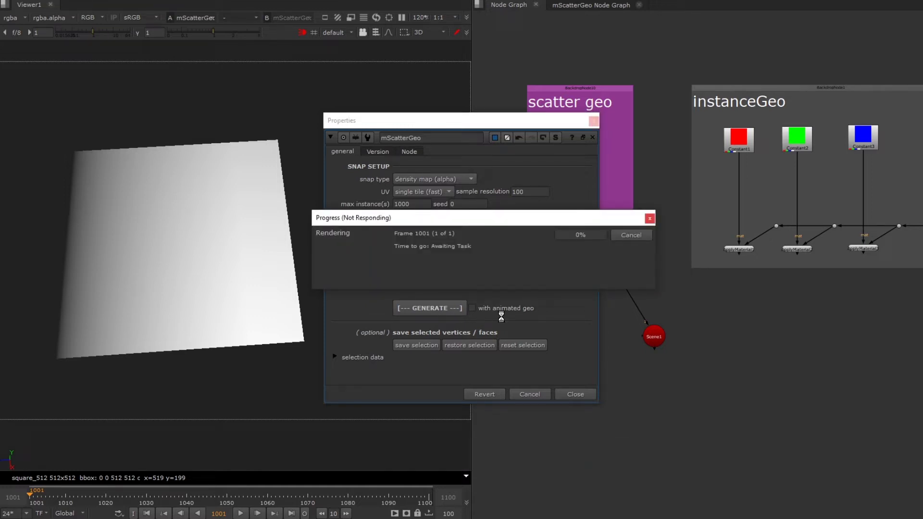
click(575, 394)
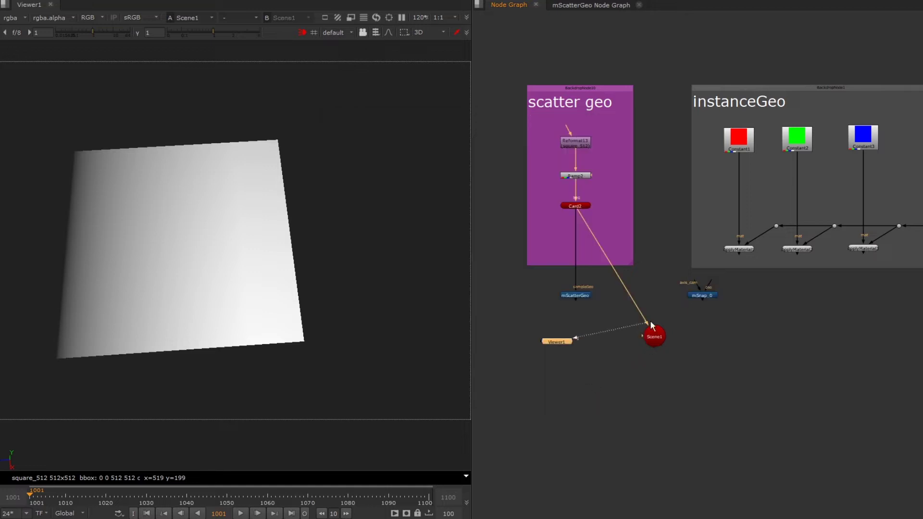
Step: Connect mSnap_0 to the red instance geometry and Scene1, and inspect the scattered card through Scene1
drag(650, 321, 636, 336)
drag(741, 250, 740, 251)
drag(709, 295, 746, 297)
middle_drag(782, 276, 731, 278)
click(641, 284)
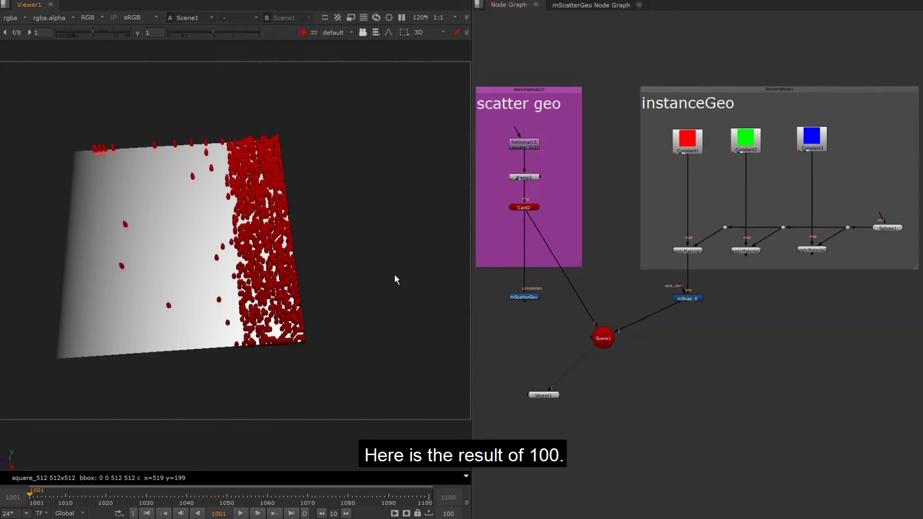
ctrl+drag(394, 275, 241, 227)
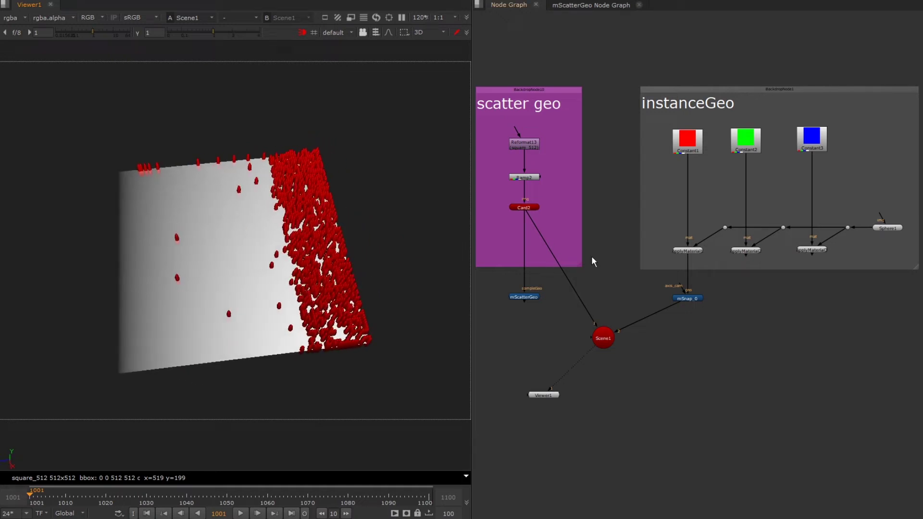
Step: Generate another scatter from mScatterGeo at sample resolution 500 and inspect its green instances with the red ones
click(523, 297)
key(1)
double_click(523, 296)
double_click(529, 191)
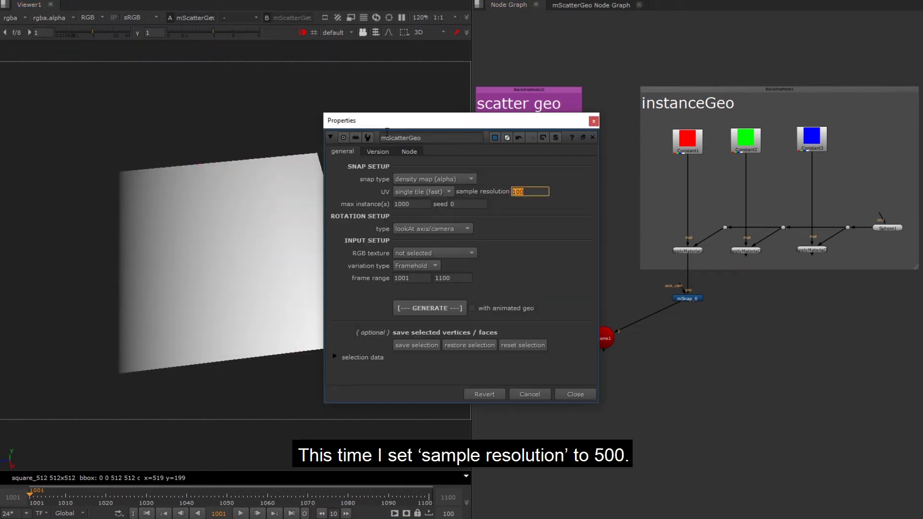
text(500)
click(441, 306)
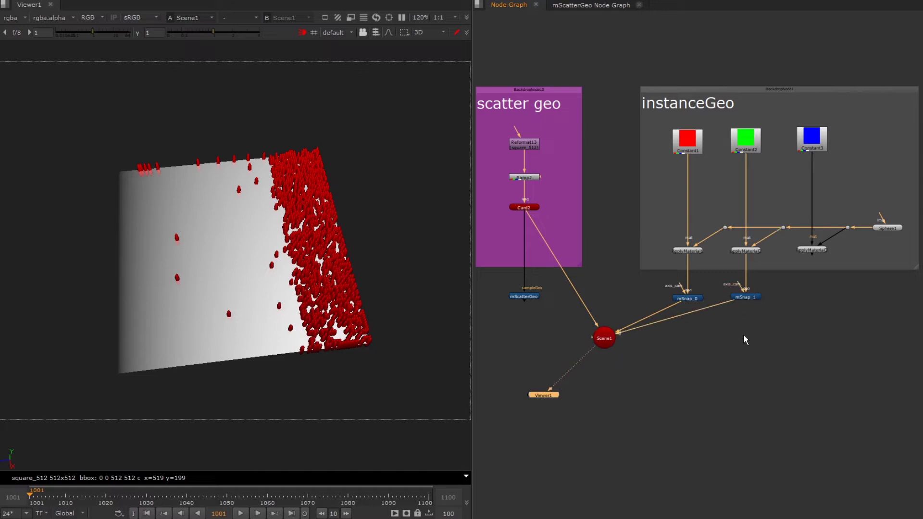
ctrl+drag(343, 309, 267, 190)
Step: View mScatterGeo, set its sample resolution to 2000, generate the scatter and close the properties
click(532, 296)
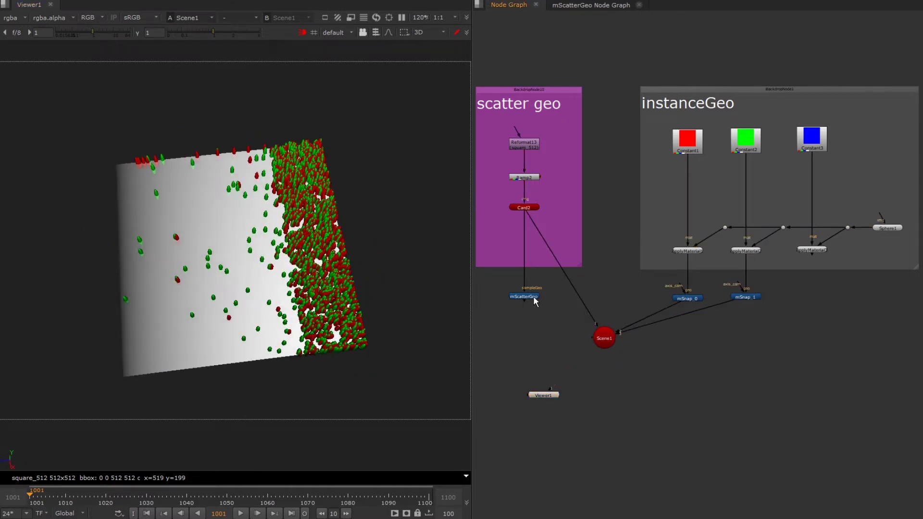
key(1)
double_click(533, 295)
drag(531, 191, 350, 139)
text(2000)
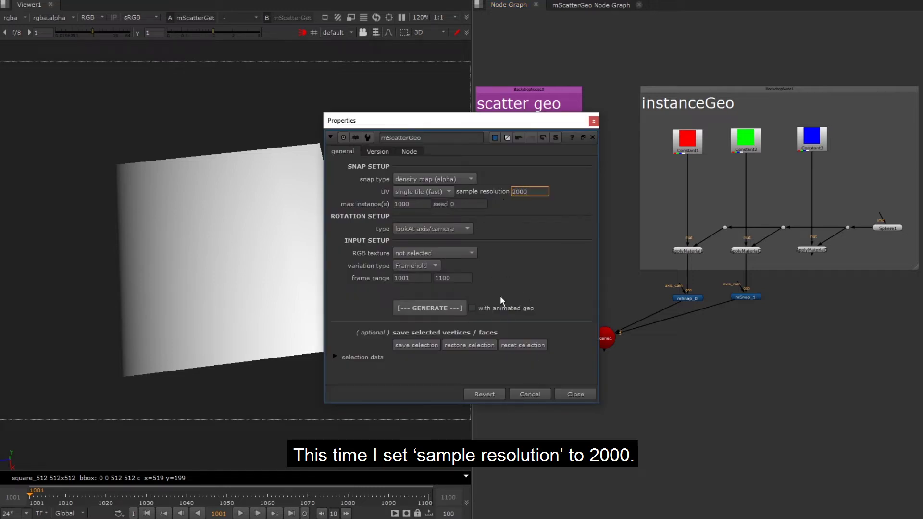
click(453, 307)
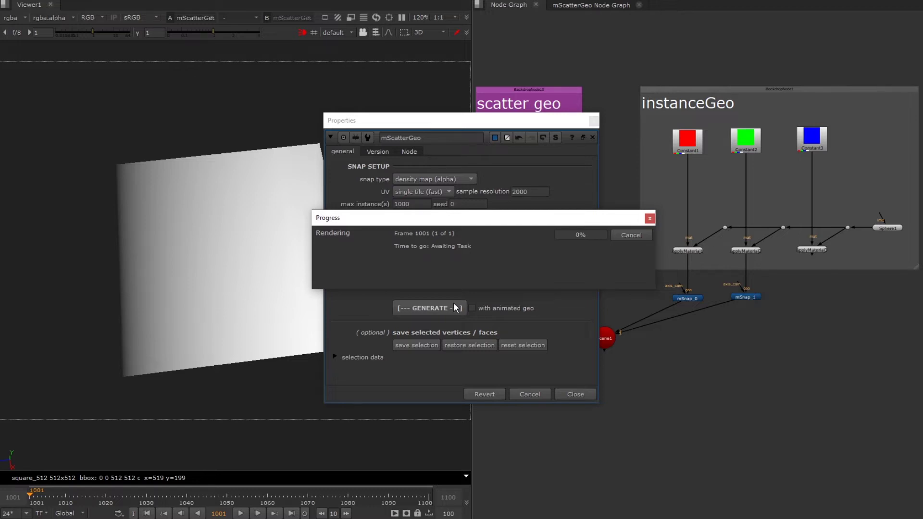
click(572, 394)
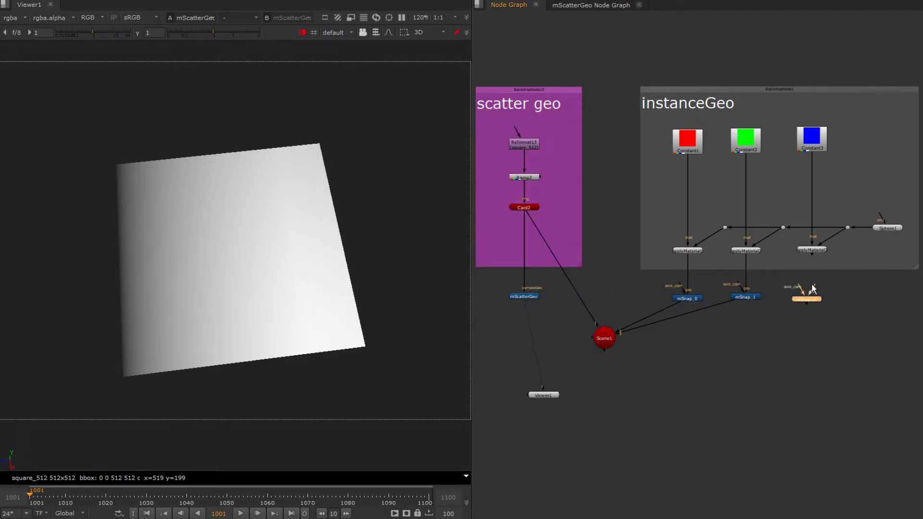
Step: Connect the newest mSnap node to the blue instance geometry and compare all three scatters through Scene1
drag(810, 289, 812, 251)
click(593, 339)
key(1)
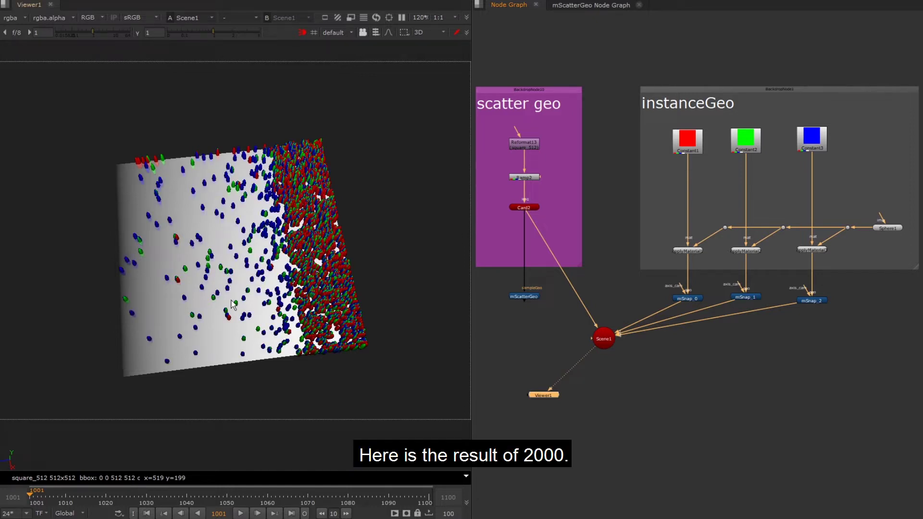
ctrl+drag(288, 308, 258, 280)
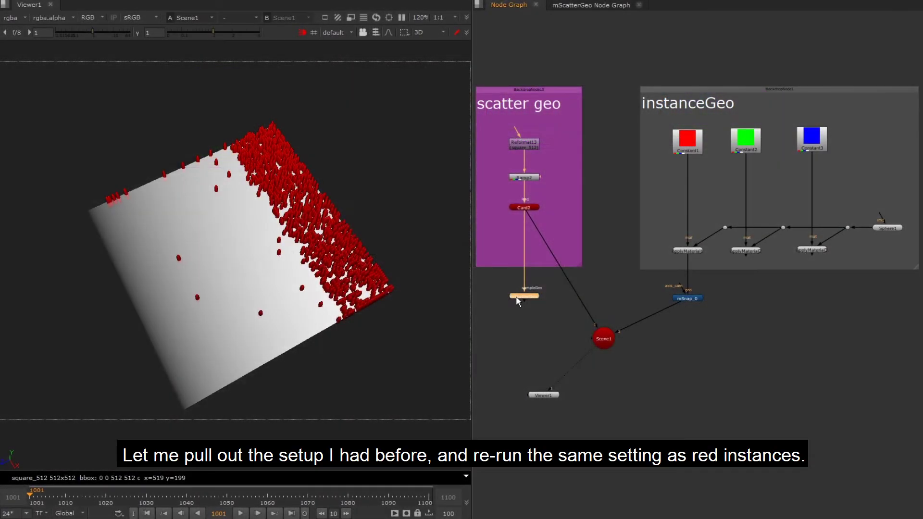
Step: Generate a new scatter at sample resolution 100 and connect its mSnap node to the green instance geometry and Scene1
double_click(516, 295)
drag(534, 192, 490, 187)
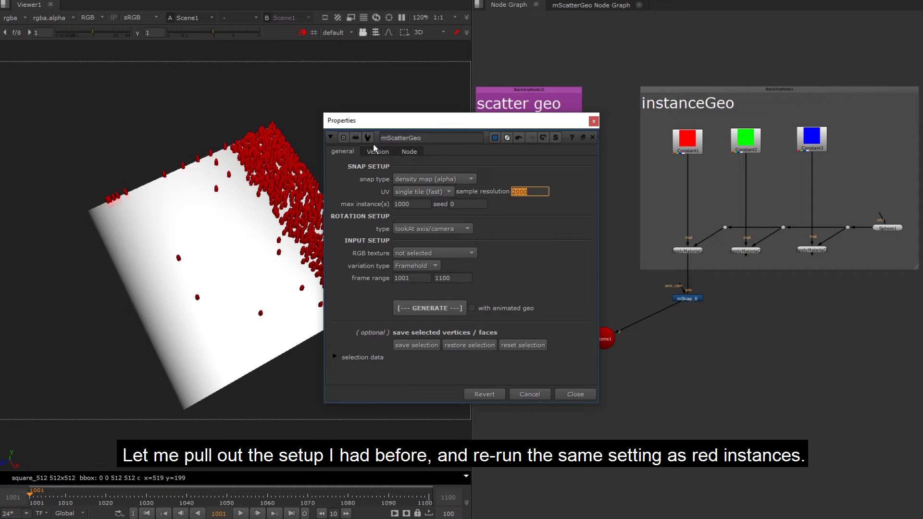
text(10)
click(453, 307)
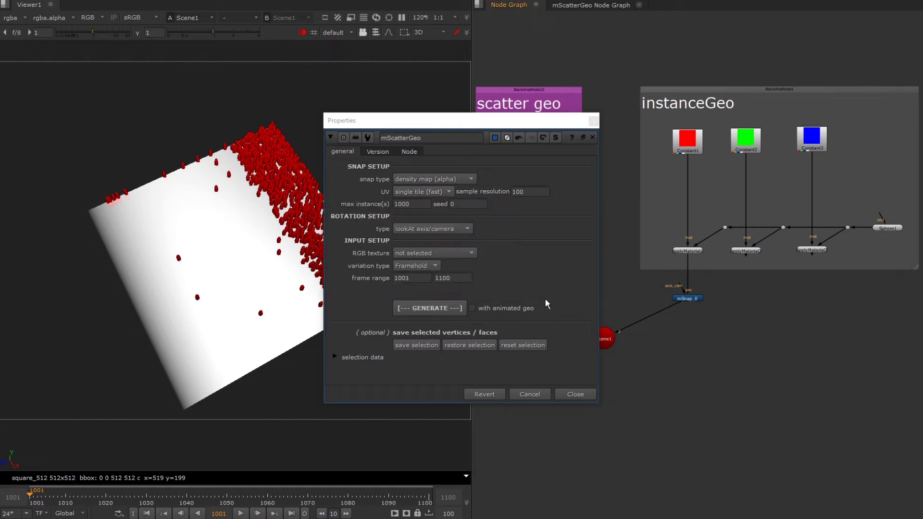
drag(587, 338, 743, 301)
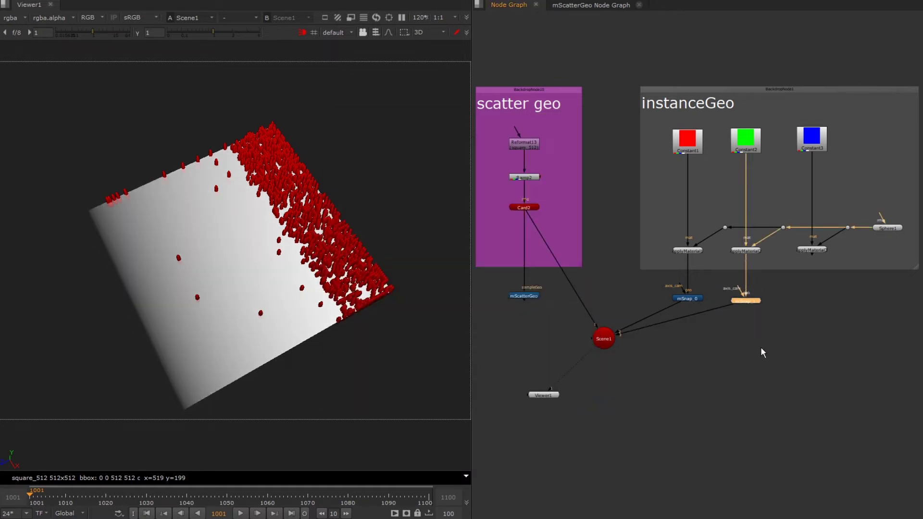
scroll(292, 239, up, 3)
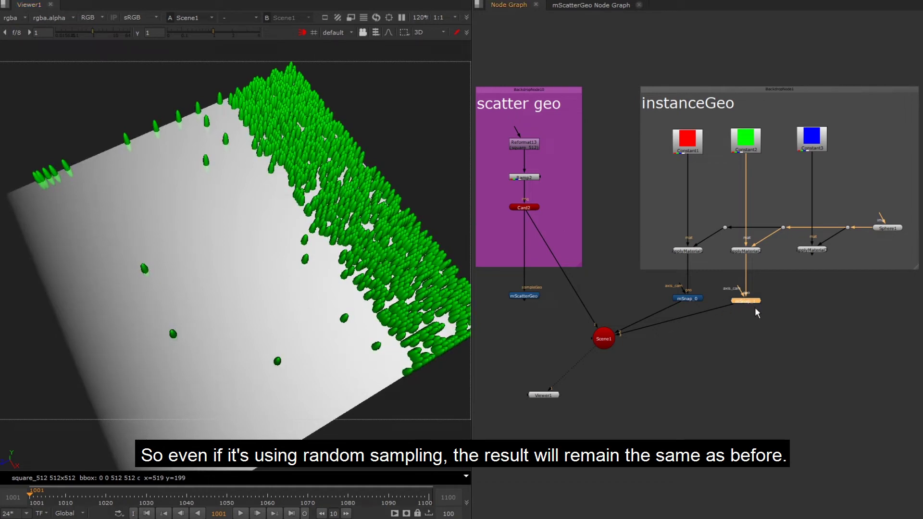
Step: Toggle the green branch's mSnap node to compare its scatter with the red one, and delete that node
key(d)
key(d)
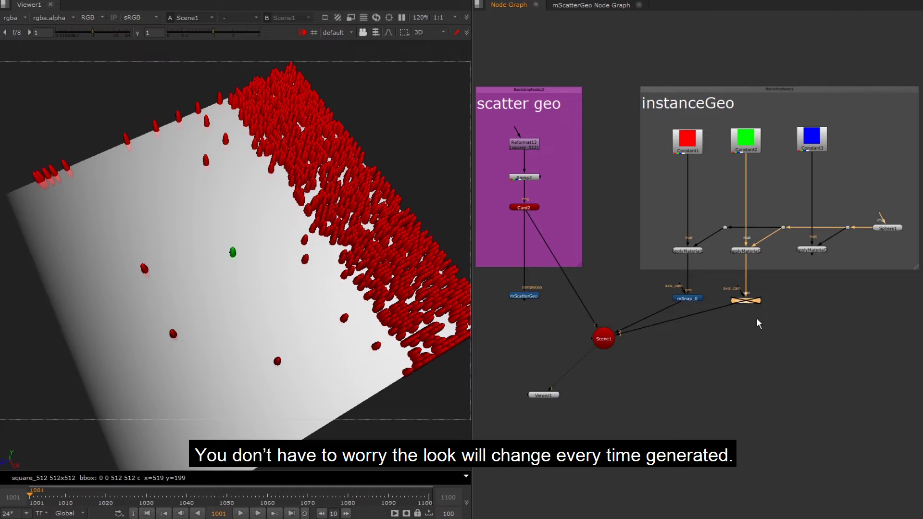
key(d)
drag(781, 276, 716, 310)
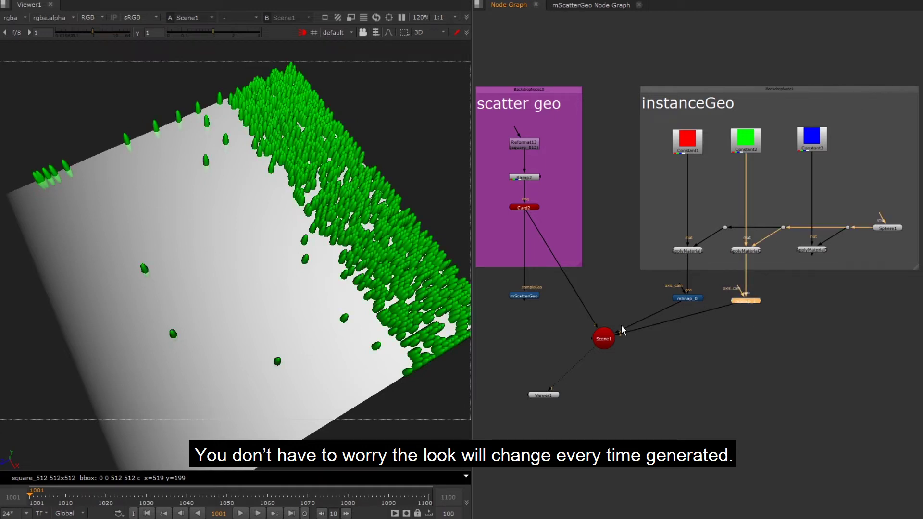
key(Delete)
Step: Set mScatterGeo's random seed to 1, generate another scatter and close its properties
double_click(524, 296)
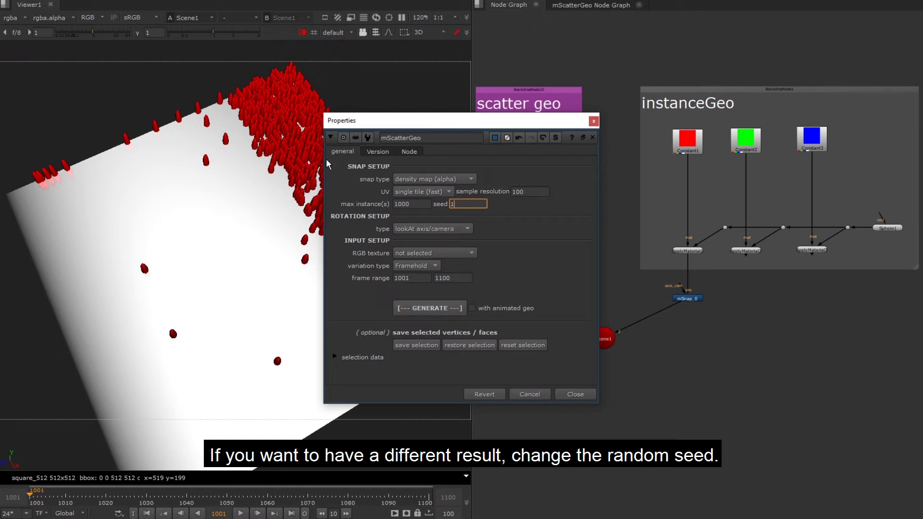
click(447, 308)
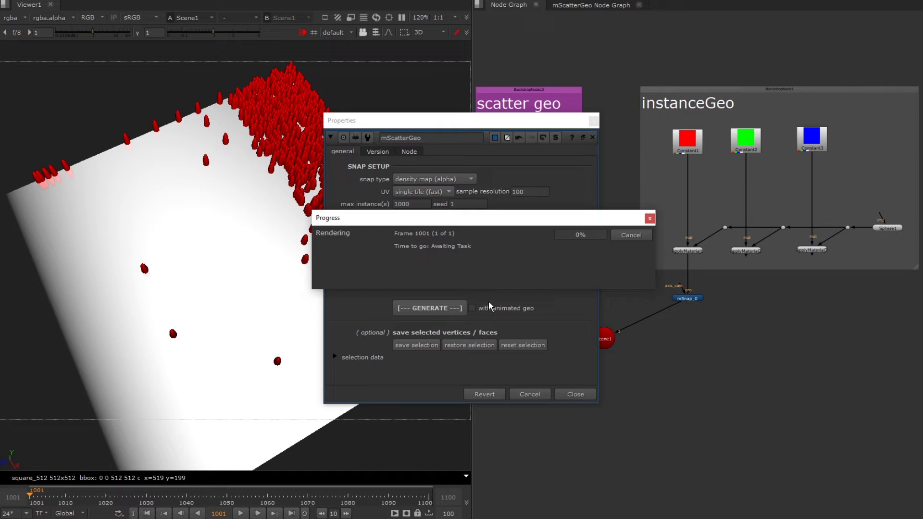
click(575, 394)
Step: Connect the new mSnap node to the green instance geometry and Scene1, and compare its scatter with the red instances
drag(599, 292, 743, 300)
drag(743, 292, 746, 250)
drag(596, 340, 751, 301)
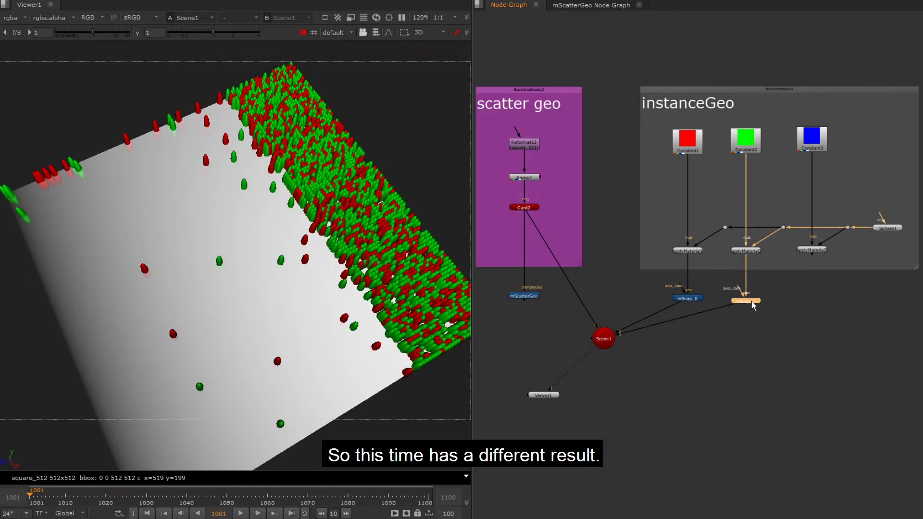
ctrl+drag(314, 301, 366, 322)
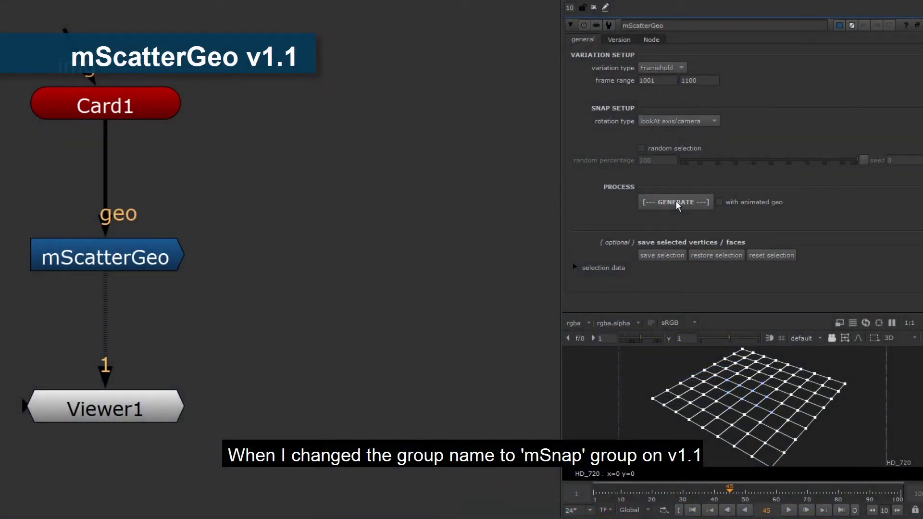
Step: Generate six mSnap nodes in a row from mScatterGeo v1.1 on Card1
click(679, 204)
click(680, 203)
click(683, 203)
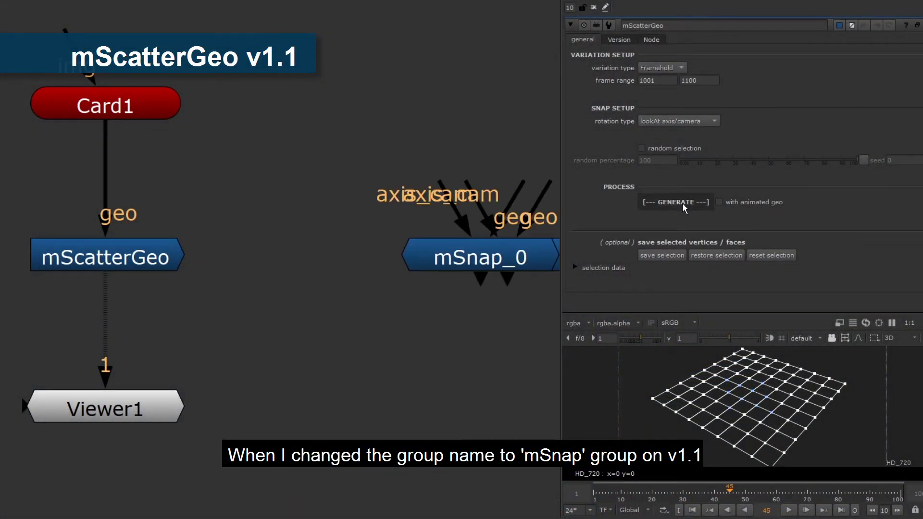
click(684, 205)
click(684, 206)
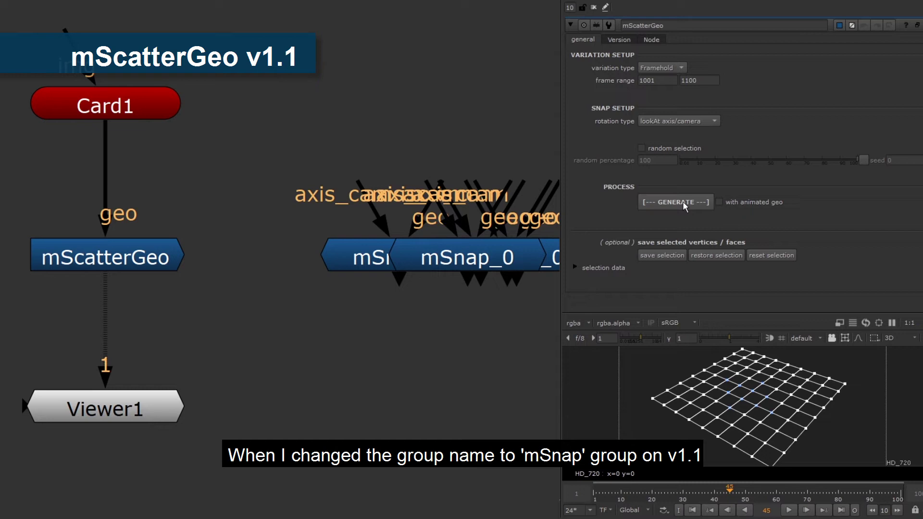
click(684, 205)
Step: Spread the overlapping mSnap nodes from v1.1 apart in the node graph so each name is readable
drag(466, 268, 419, 412)
drag(503, 263, 546, 380)
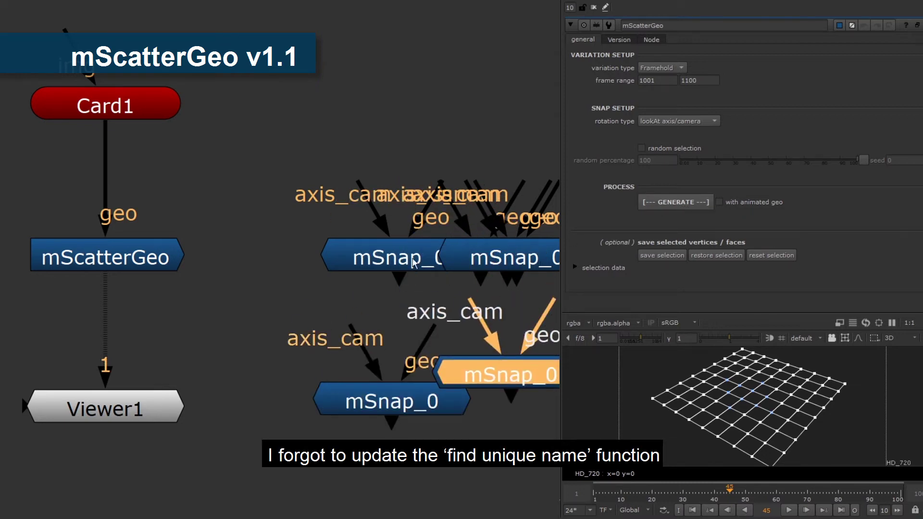
drag(411, 259, 373, 135)
drag(504, 270, 384, 267)
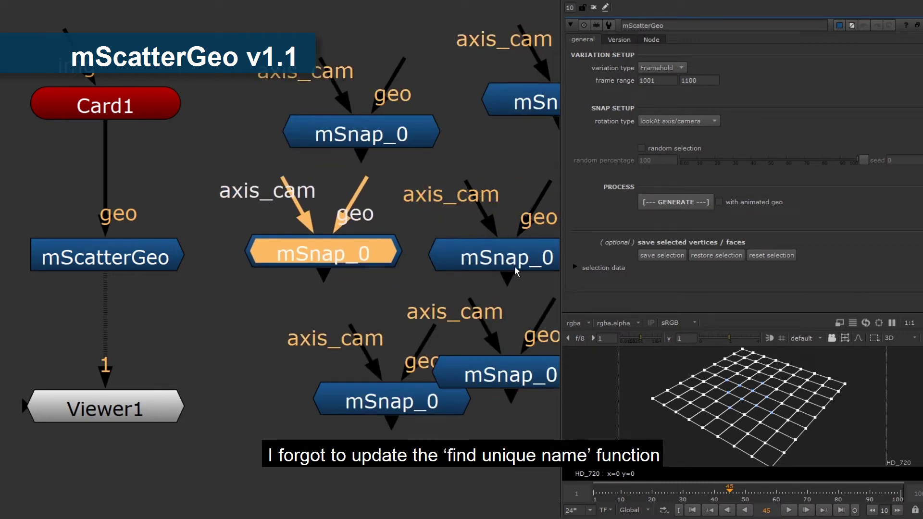
click(517, 269)
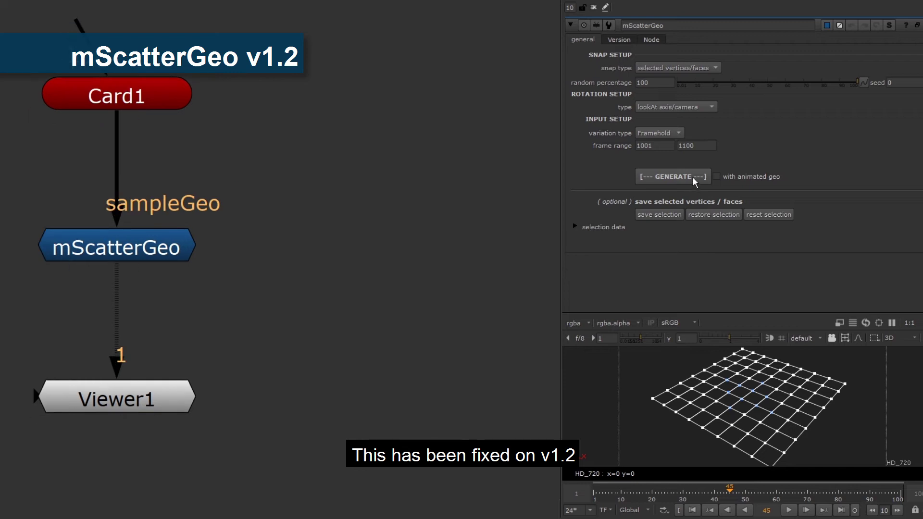
Step: Generate seven mSnap nodes in a row from mScatterGeo v1.2 on Card1
click(698, 178)
click(697, 177)
click(694, 178)
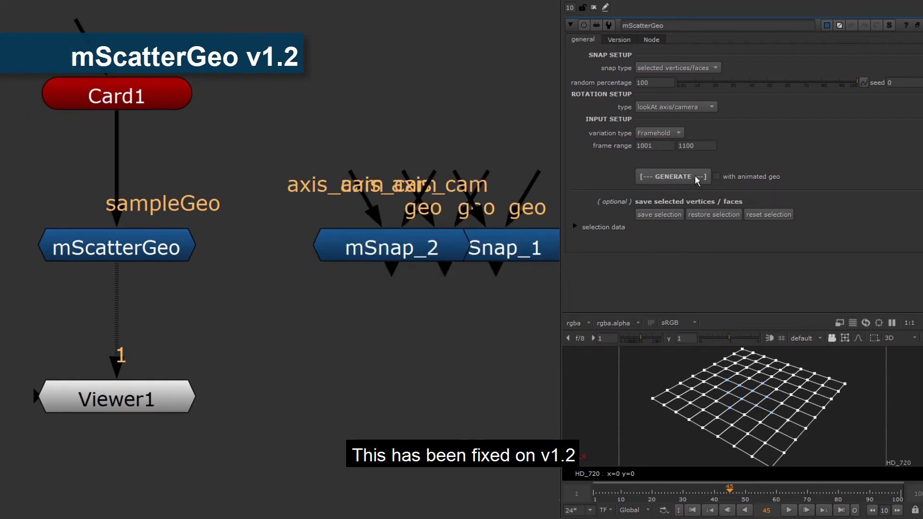
click(694, 178)
click(694, 177)
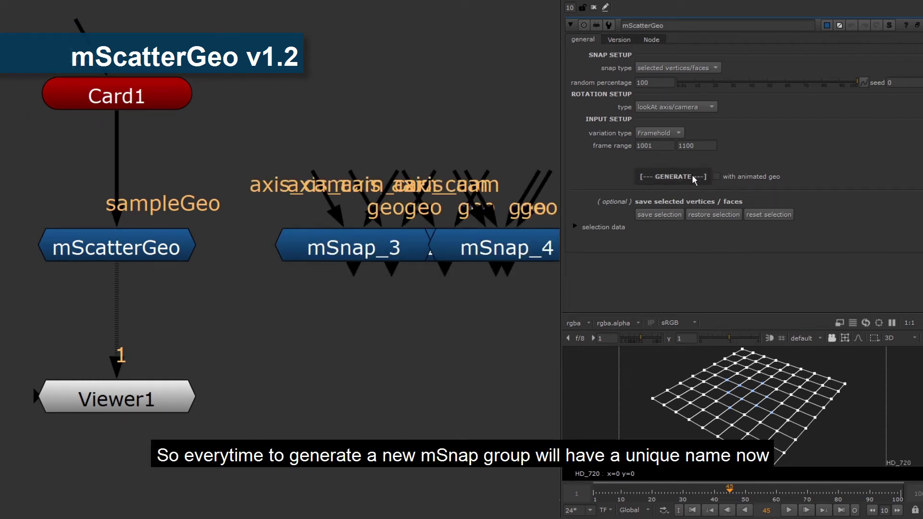
click(693, 178)
click(690, 174)
Step: Spread the stacked mSnap nodes from v1.2 apart in the node graph to check their unique names
drag(454, 250, 341, 422)
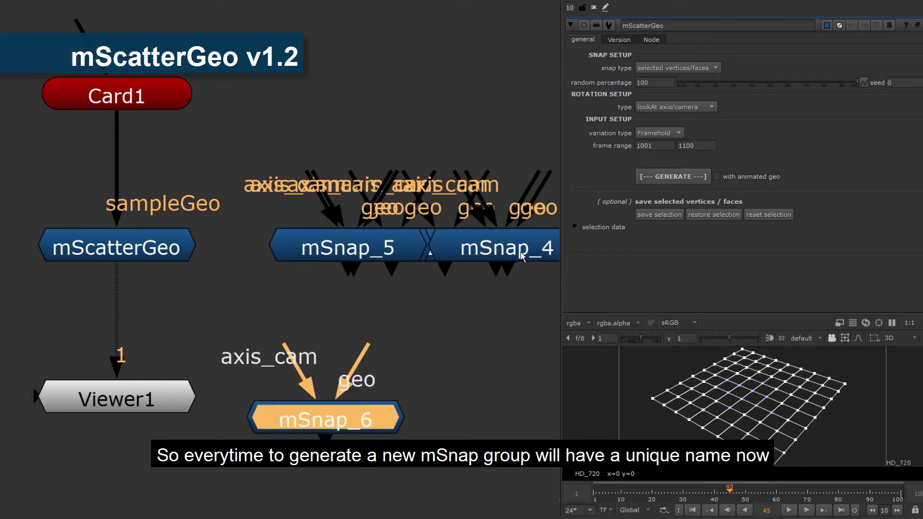
drag(519, 251, 510, 395)
drag(375, 251, 306, 235)
drag(434, 255, 545, 113)
drag(489, 250, 553, 182)
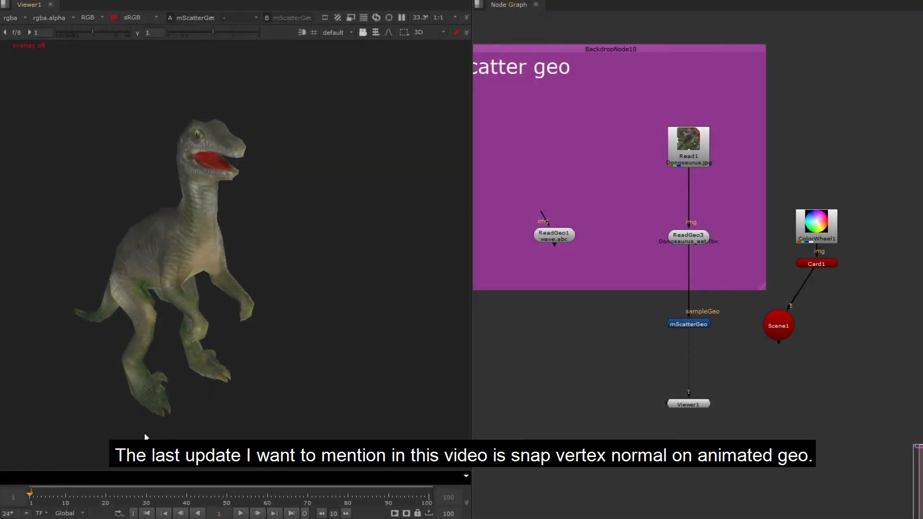
Step: Scrub through the dinosaur's animation and return to the first frame
drag(54, 490, 97, 501)
click(145, 513)
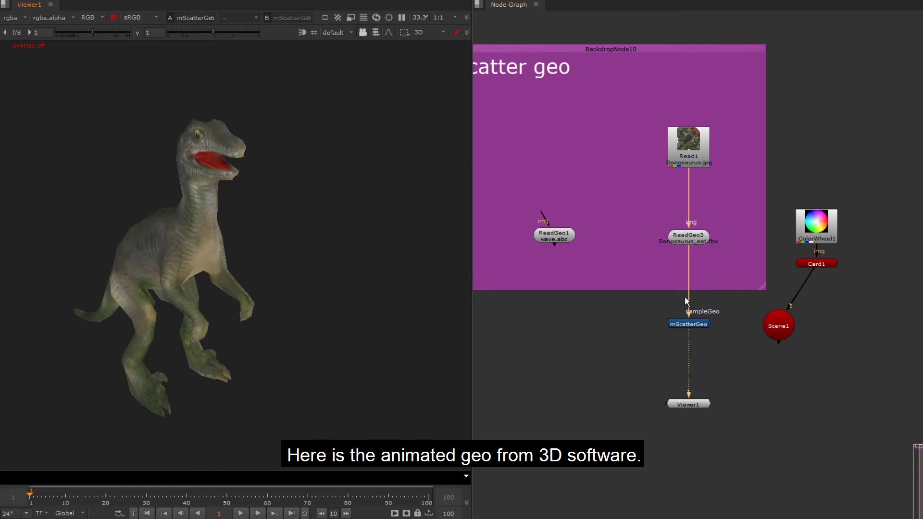
Step: Restore the saved dinosaur vertices in mScatterGeo and generate with animated geo, using vertices/faces normal rotation and keeping vertex normals
double_click(690, 324)
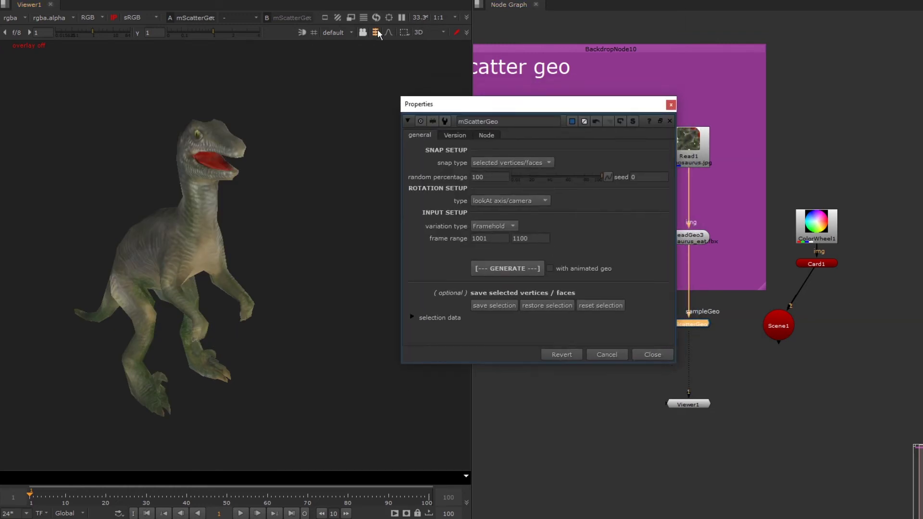
click(383, 55)
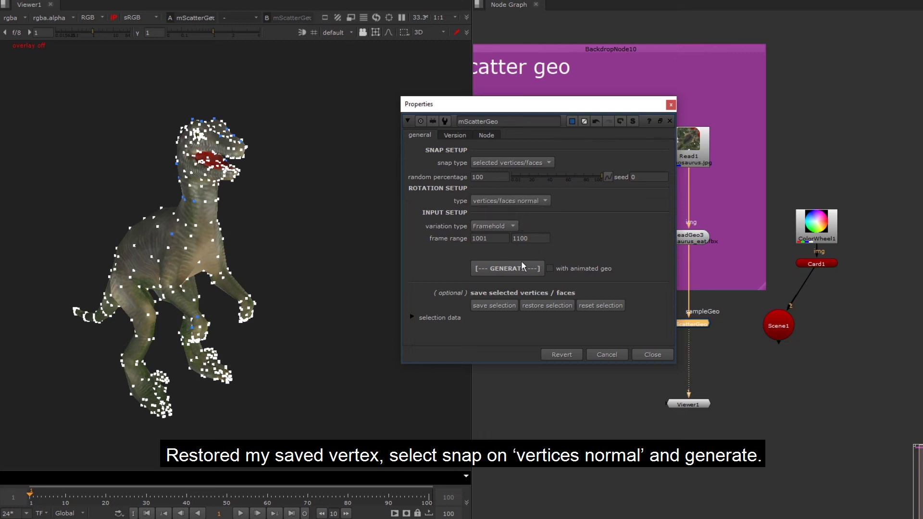
click(529, 269)
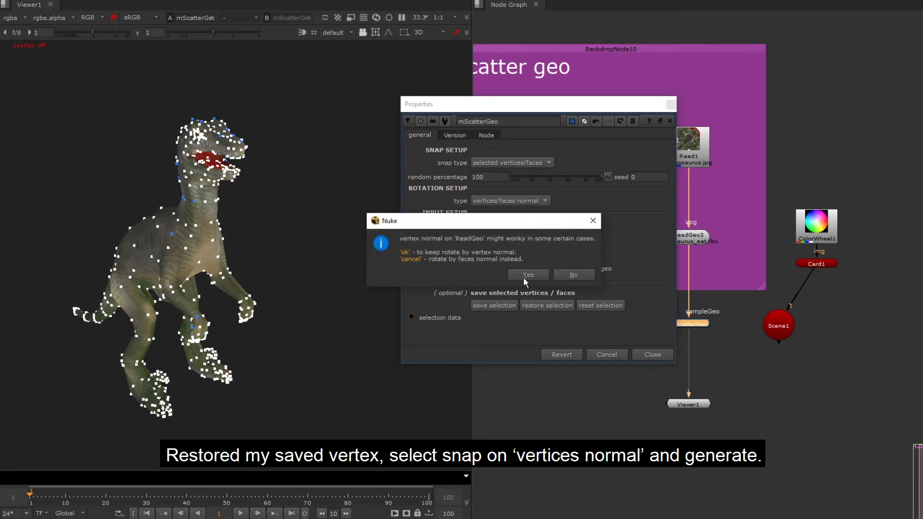
click(527, 275)
click(498, 272)
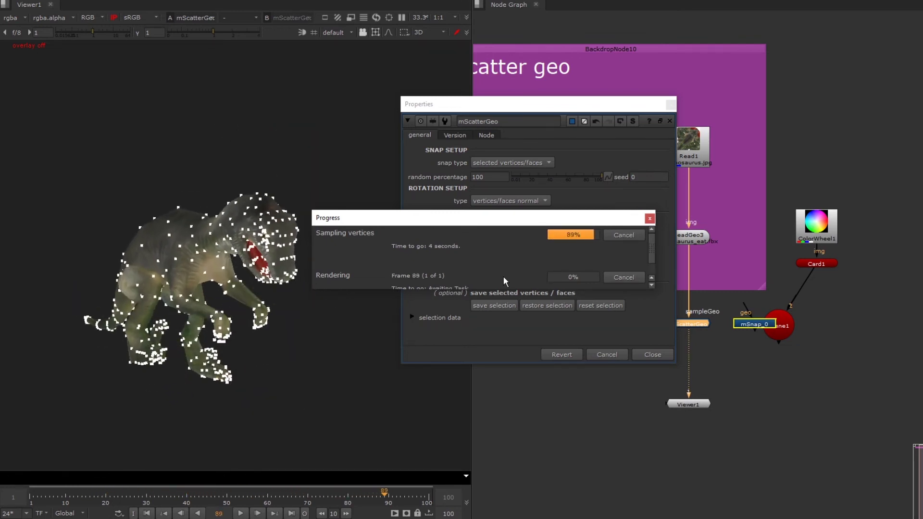
Step: Insert the generated mSnap node between Card1 and Scene1, and connect ReadGeo3 to the viewed scene
click(378, 35)
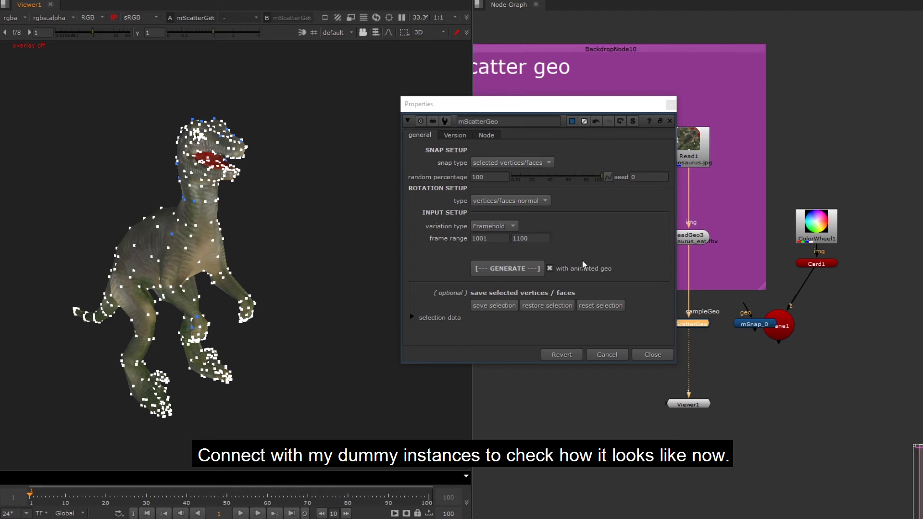
click(658, 355)
drag(805, 286, 805, 287)
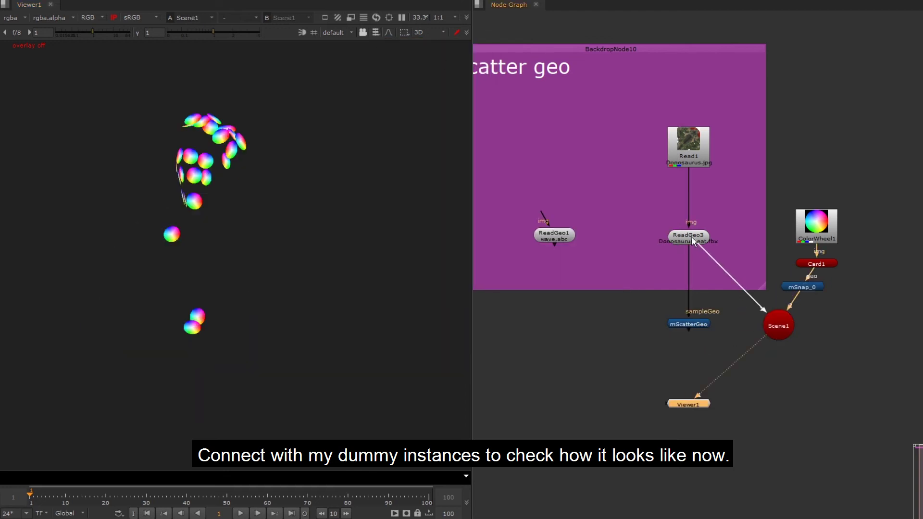
drag(692, 239, 692, 238)
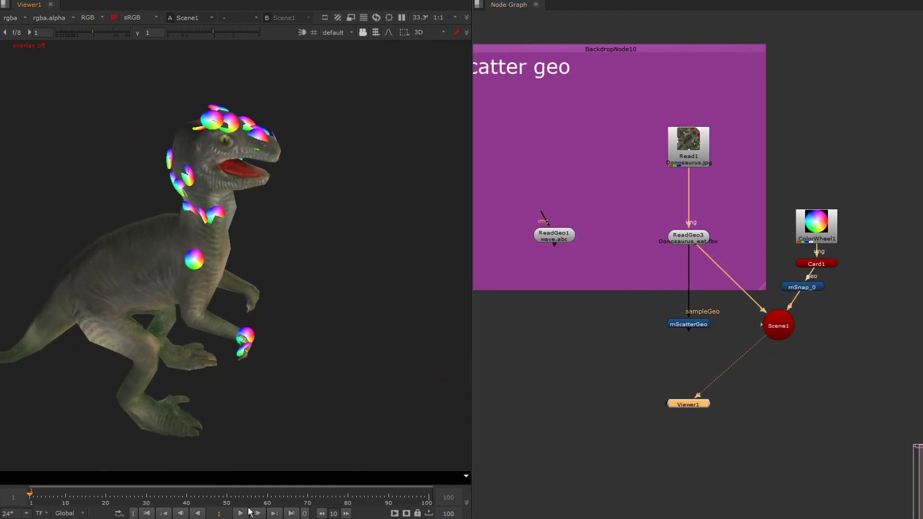
Step: Play the animation to check how the instances follow the dinosaur, and open ReadGeo3's properties
click(243, 513)
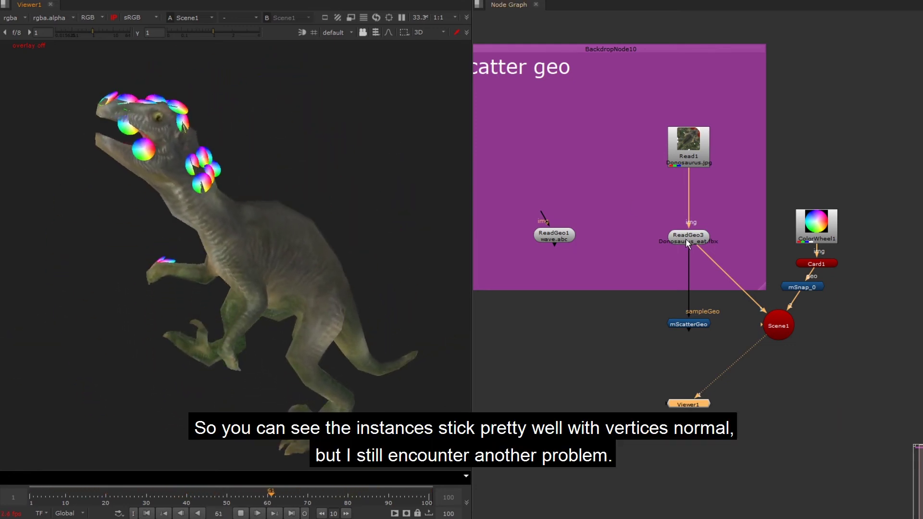
double_click(693, 241)
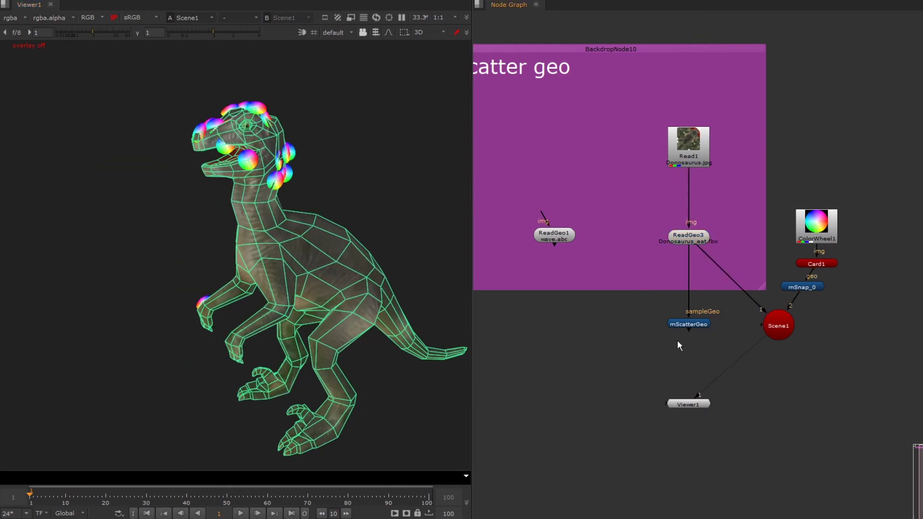
Step: Delete the dinosaur's mSnap node, connect mScatterGeo to the wave.abc geometry of ReadGeo1 and view it at frame 1
drag(848, 274, 788, 297)
key(Delete)
drag(693, 326, 559, 323)
key(1)
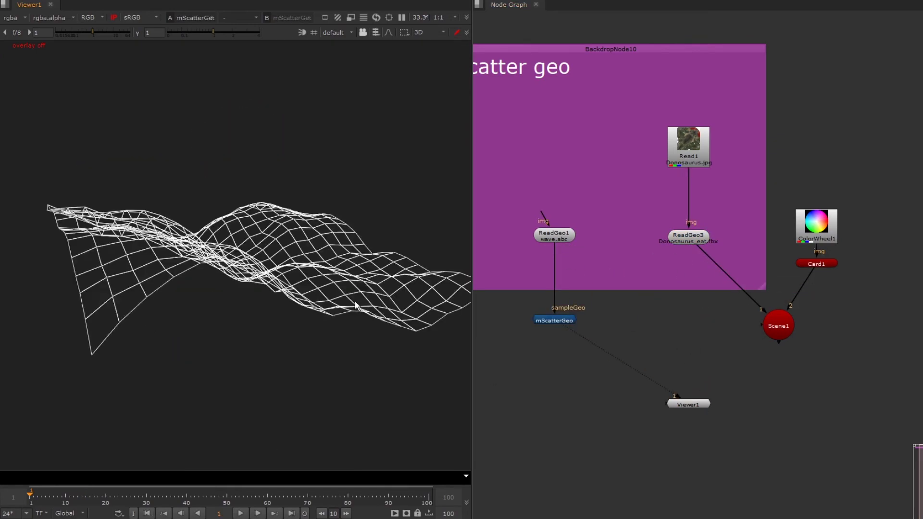
ctrl+drag(355, 309, 423, 391)
drag(52, 497, 30, 497)
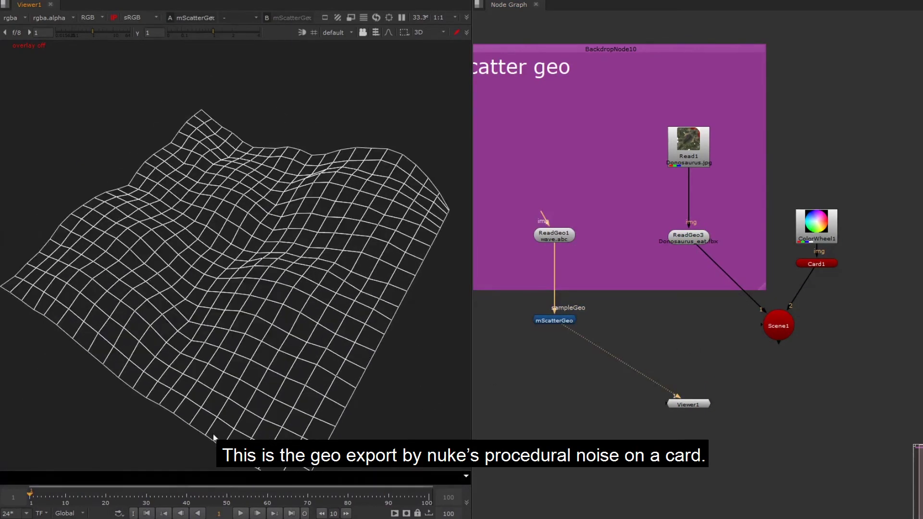
Step: Generate an animated scatter from selected vertices of the wave mesh with vertices/faces normal rotation, and close mScatterGeo's properties
double_click(550, 319)
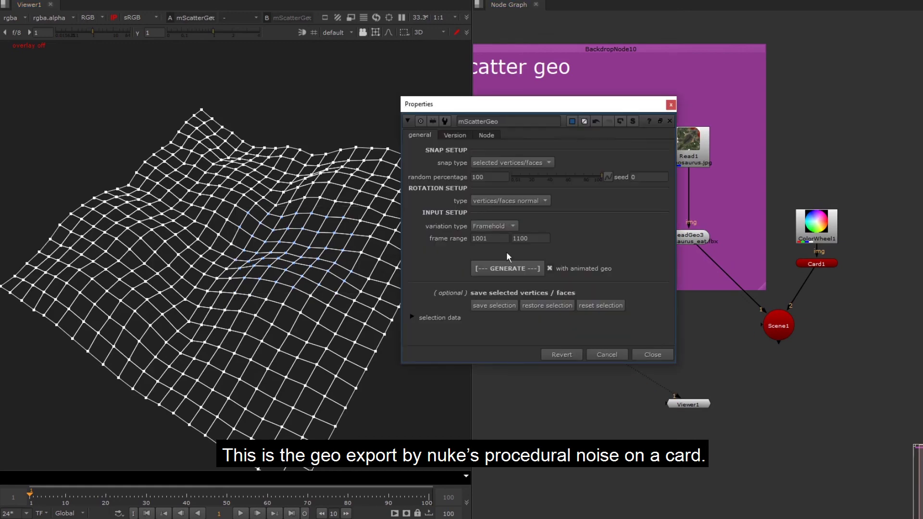
click(516, 270)
click(528, 274)
click(499, 269)
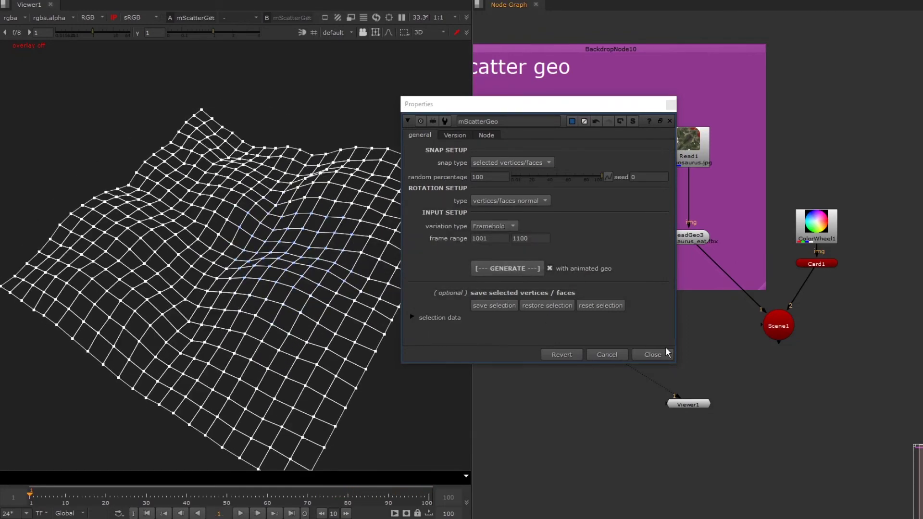
click(653, 354)
Step: View the wave mesh with its card instances through Scene1 and set Card1's uniform scale to 0.1
drag(569, 329, 778, 325)
double_click(821, 264)
drag(639, 408, 482, 368)
text(0.1)
key(Return)
Step: Switch the viewer to node selection and play the animation to inspect the card orientations on the wave mesh
click(375, 32)
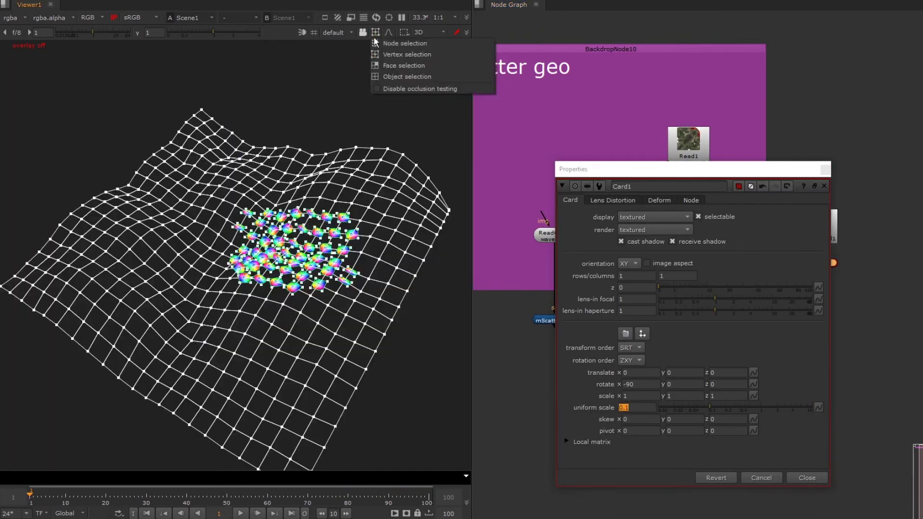
click(405, 43)
scroll(317, 195, up, 5)
ctrl+drag(317, 193, 270, 246)
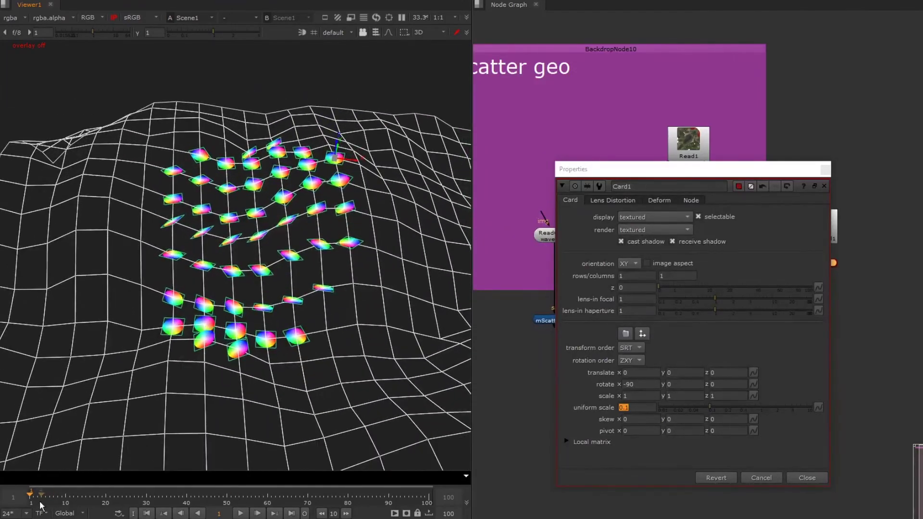
click(245, 516)
ctrl+drag(265, 308, 272, 247)
scroll(322, 224, up, 4)
scroll(332, 228, down, 5)
scroll(271, 247, down, 3)
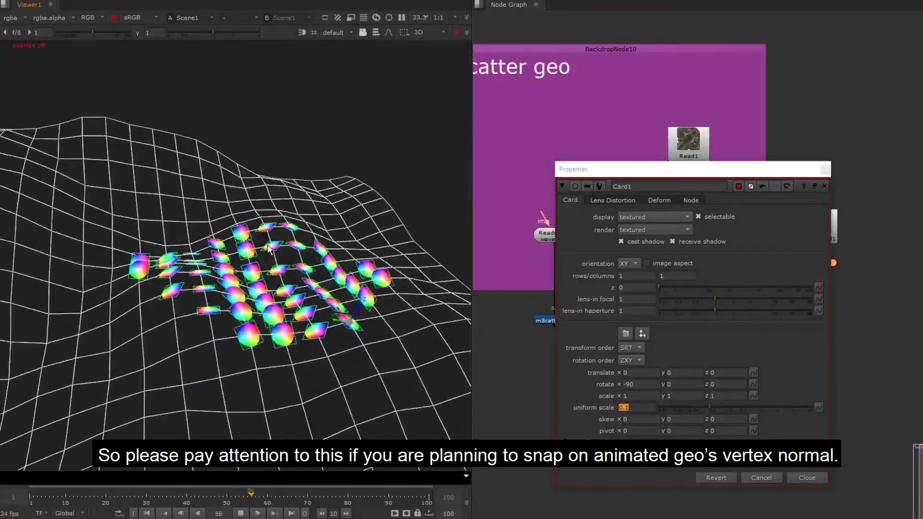